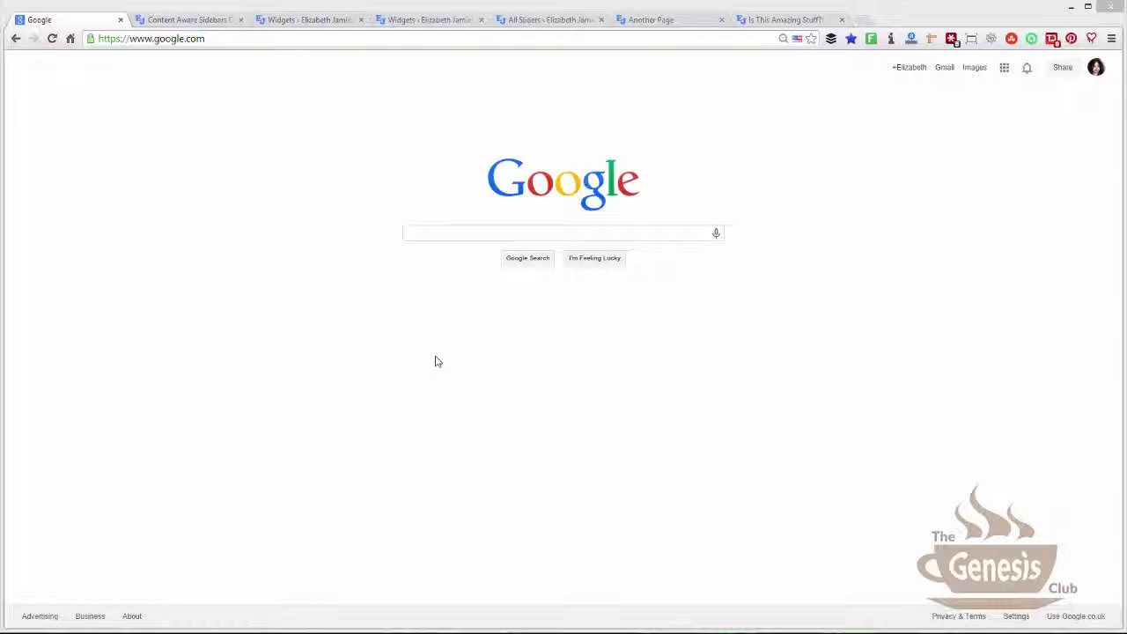
# Load the blog site's home page by pasting its web address over the Google page.
pyautogui.click(206, 40)
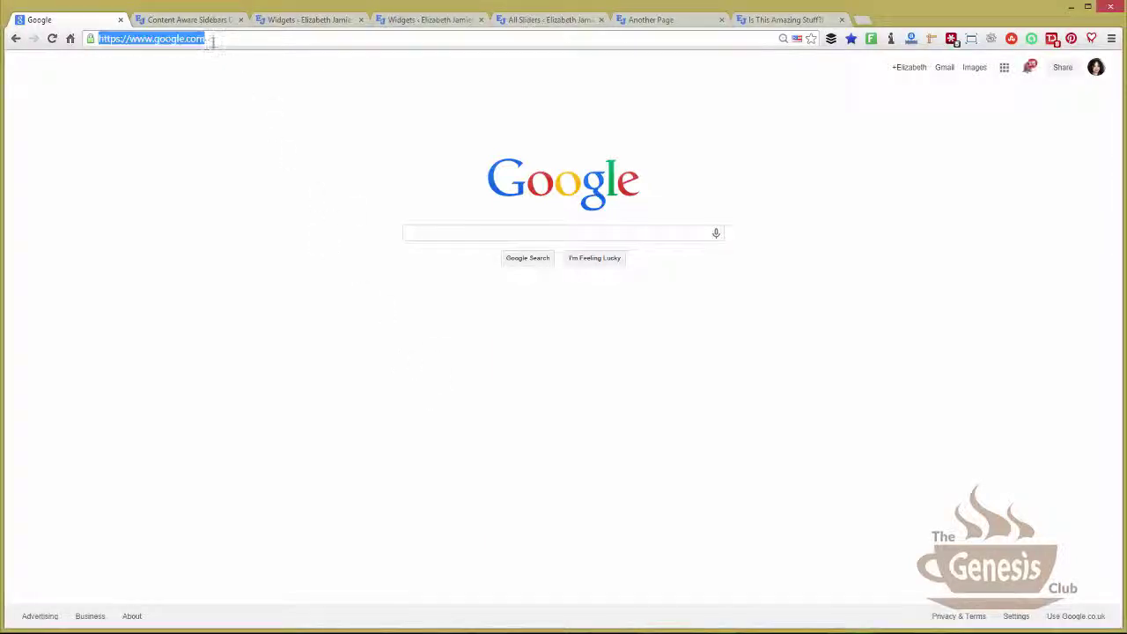
pyautogui.write('http://elizabethjamieson.com/')
pyautogui.press('Return')
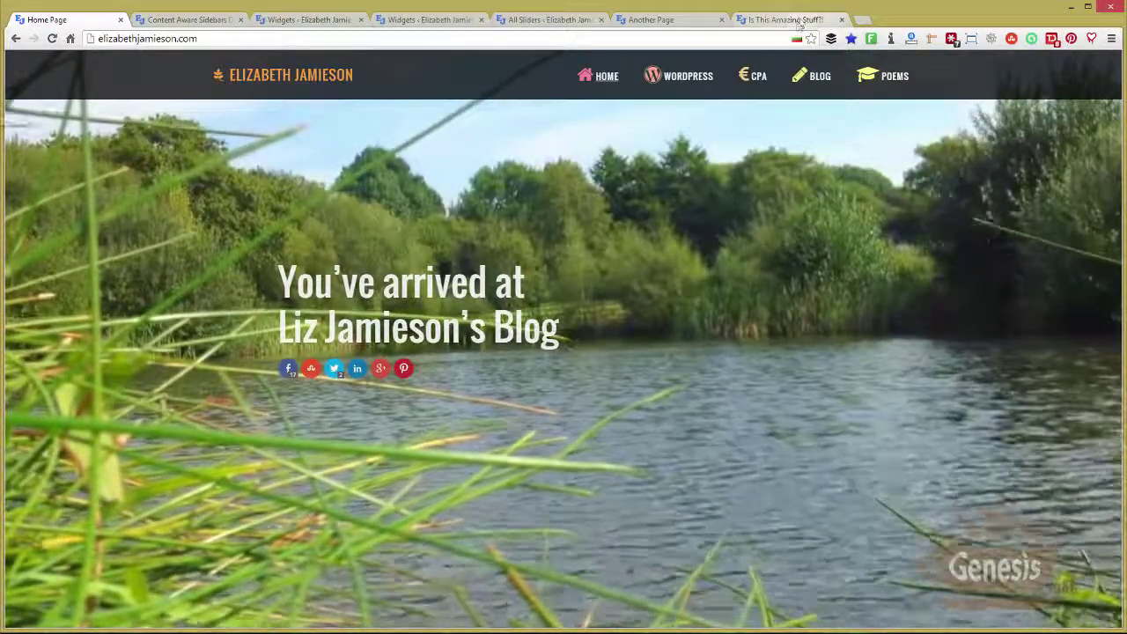
# Review the 'Is This Amazing Stuff?!' post's sidebar widgets, comparing them with the Widgets admin.
pyautogui.click(784, 19)
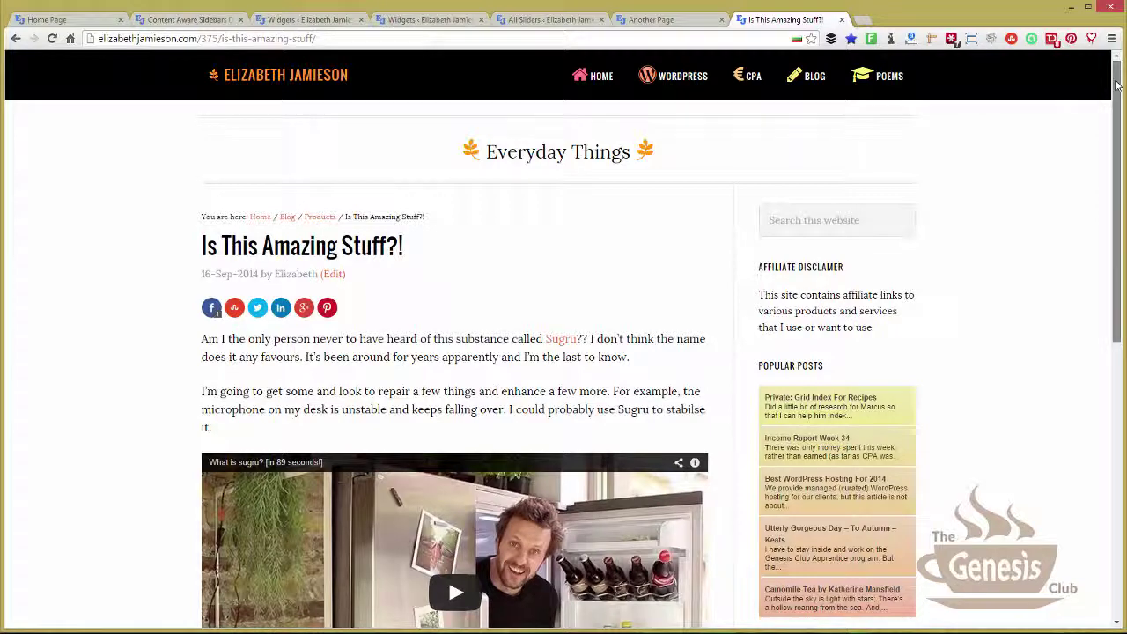
pyautogui.moveTo(1117, 83); pyautogui.dragTo(1042, 164)
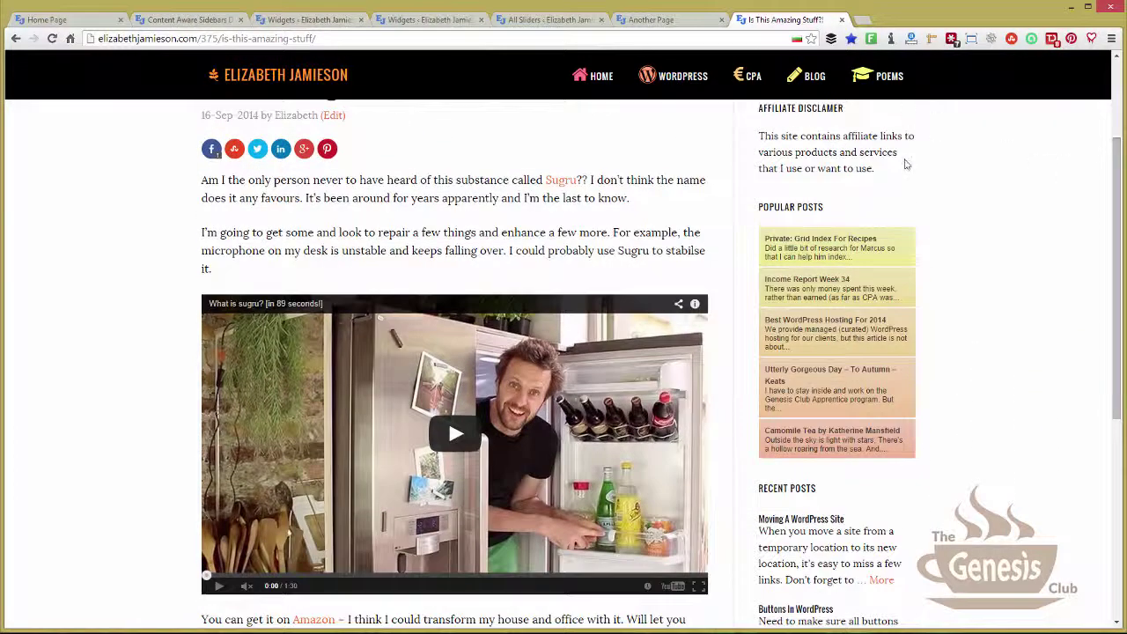
pyautogui.moveTo(1117, 256)
pyautogui.mouseDown()
pyautogui.moveTo(1116, 402)
pyautogui.moveTo(1116, 255)
pyautogui.mouseUp()
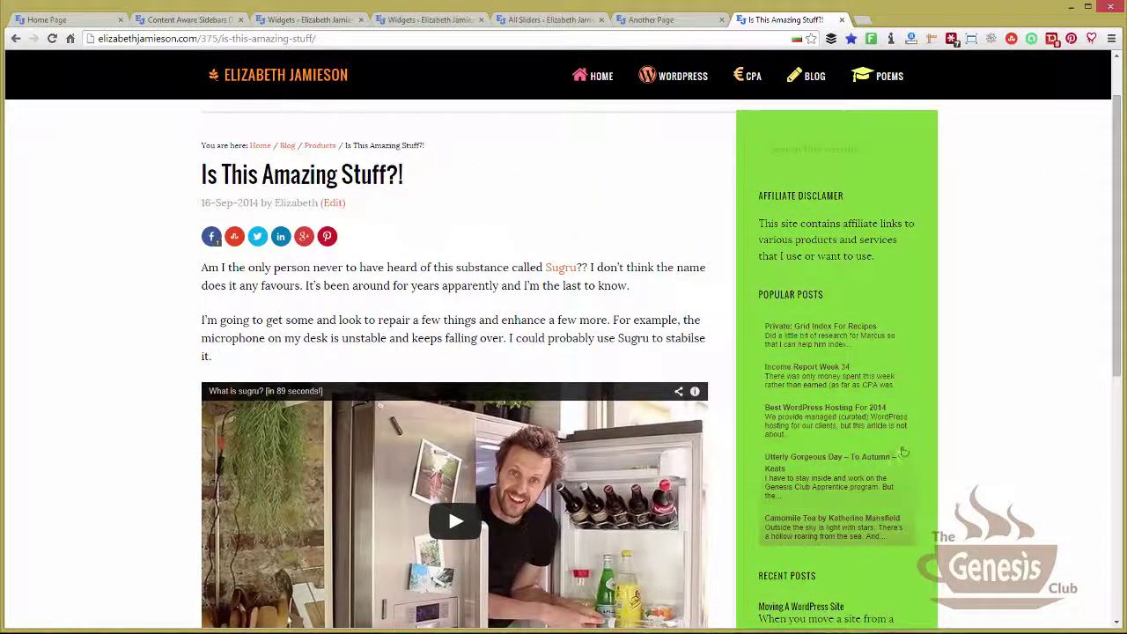
pyautogui.moveTo(1120, 319); pyautogui.dragTo(1120, 283)
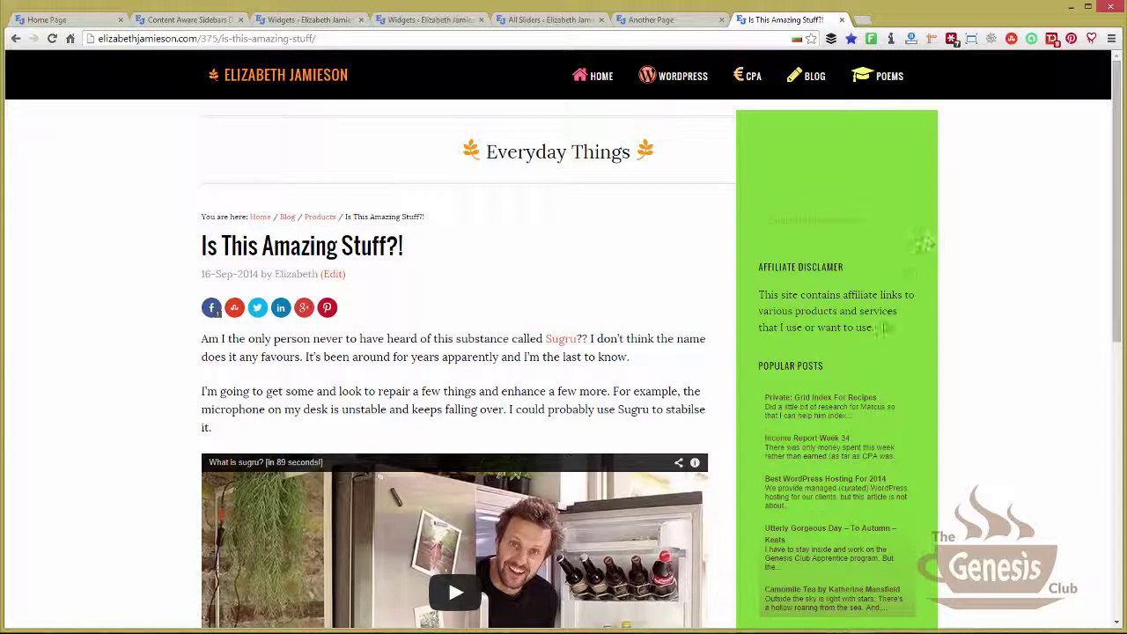
pyautogui.click(430, 19)
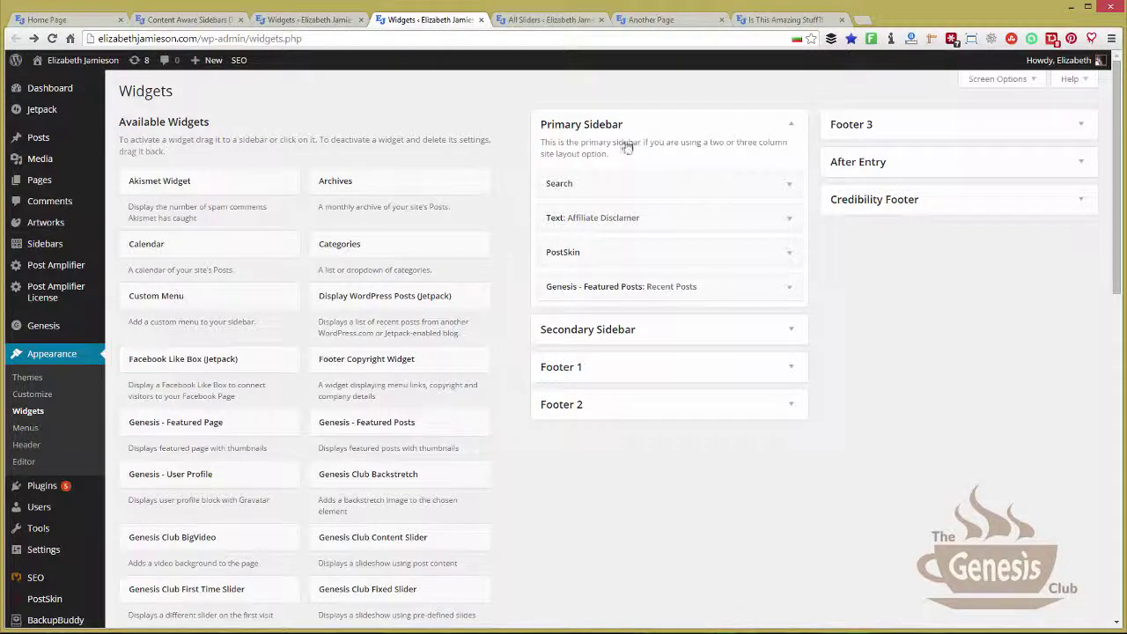
pyautogui.moveTo(558, 179)
pyautogui.mouseDown()
pyautogui.moveTo(557, 169)
pyautogui.moveTo(558, 180)
pyautogui.mouseUp()
pyautogui.click(764, 18)
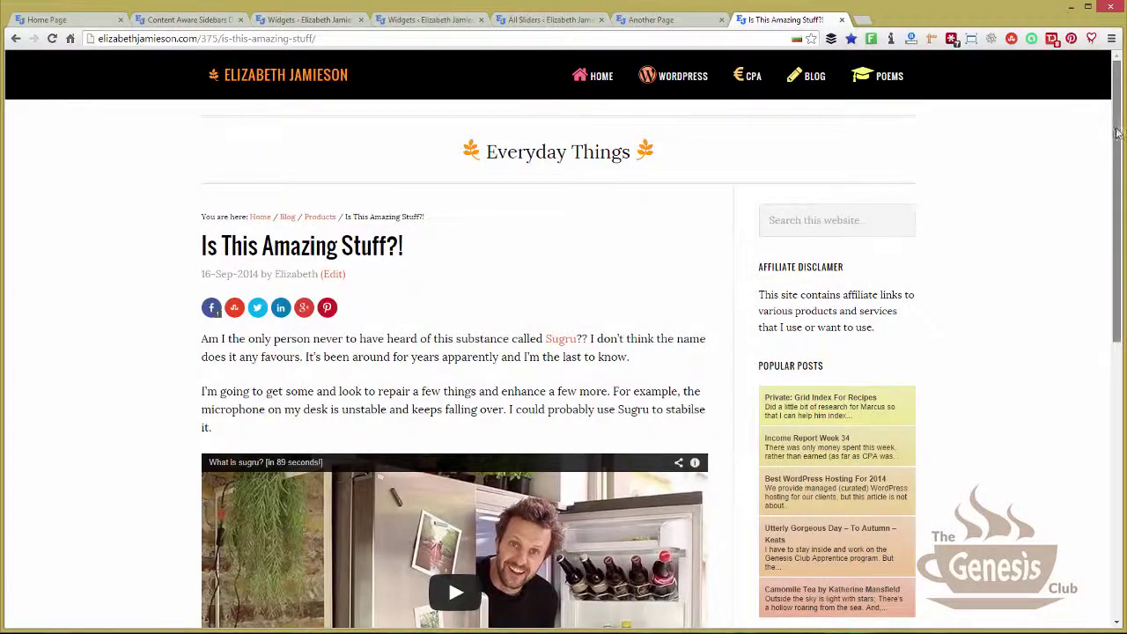
pyautogui.moveTo(1118, 136)
pyautogui.mouseDown()
pyautogui.moveTo(1124, 291)
pyautogui.moveTo(1113, 124)
pyautogui.mouseUp()
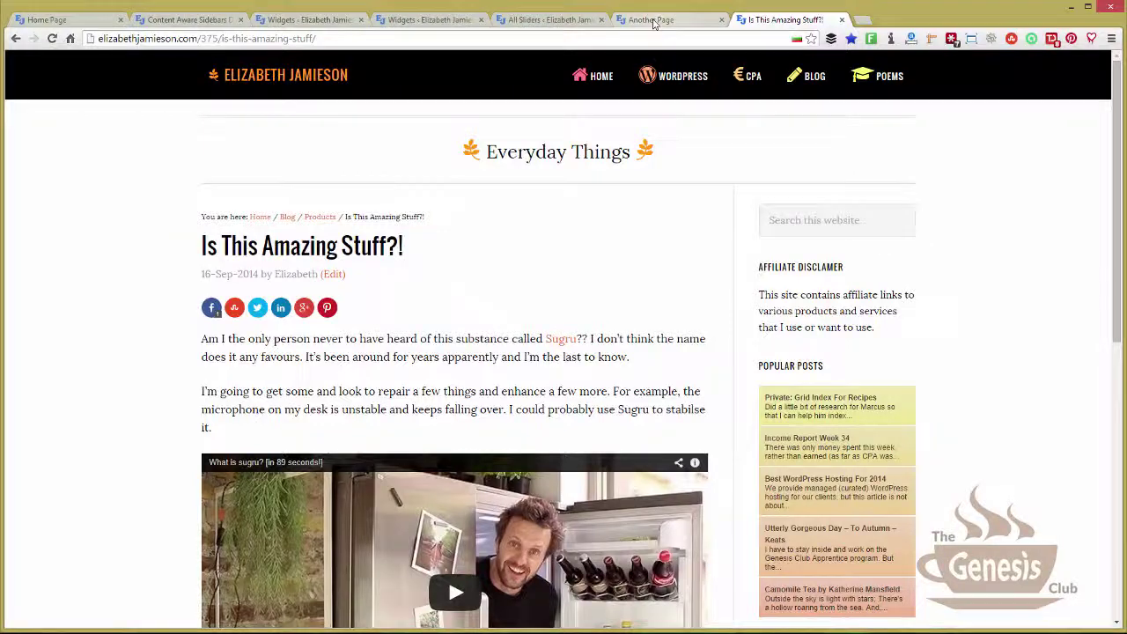
# Find Another Page's page ID, 396, from its edit link.
pyautogui.click(653, 20)
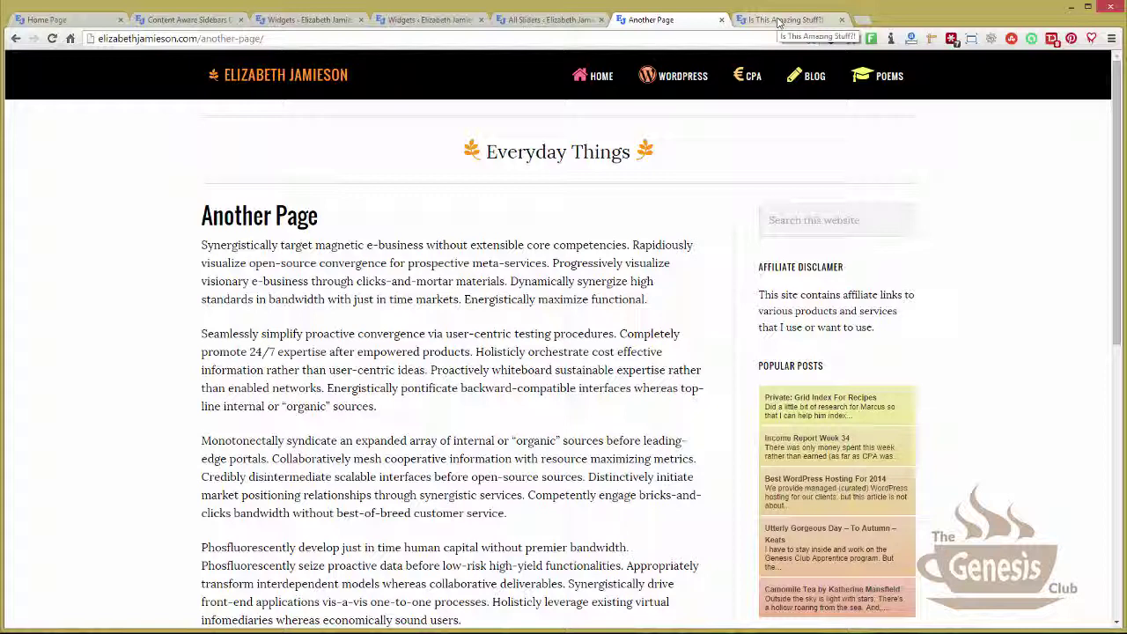
pyautogui.click(776, 21)
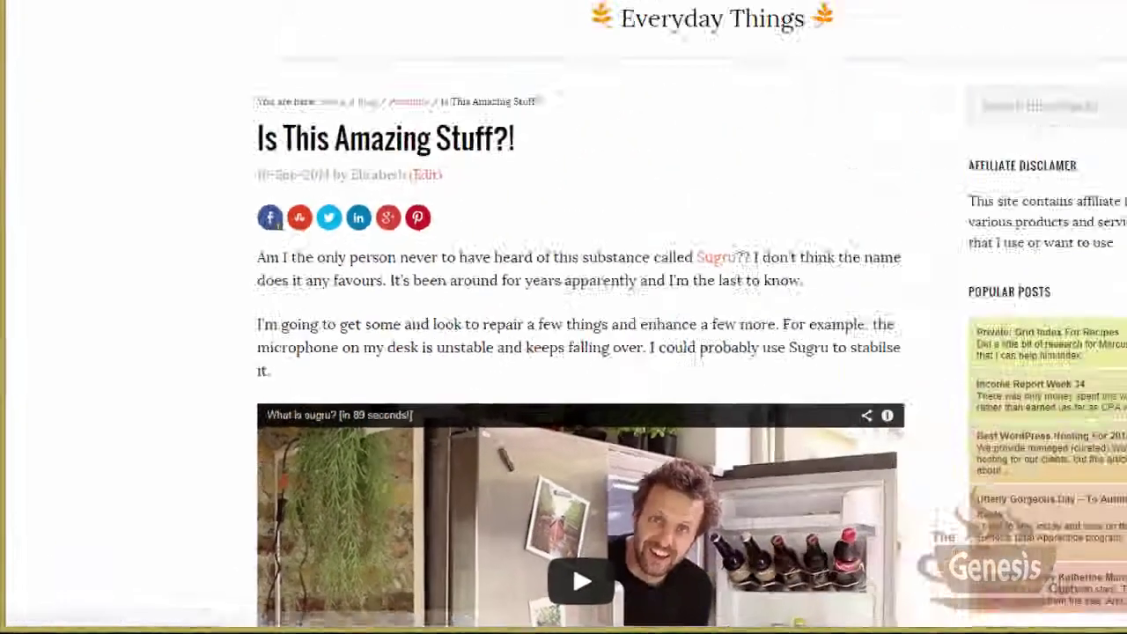
pyautogui.click(647, 20)
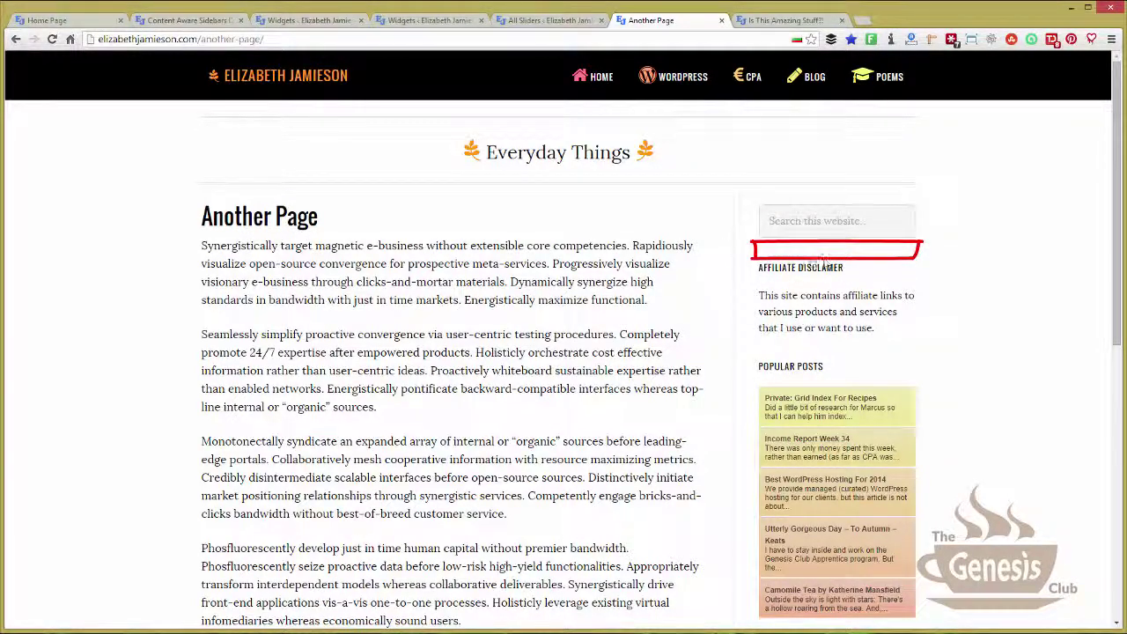
pyautogui.scroll(-5, 417, 323)
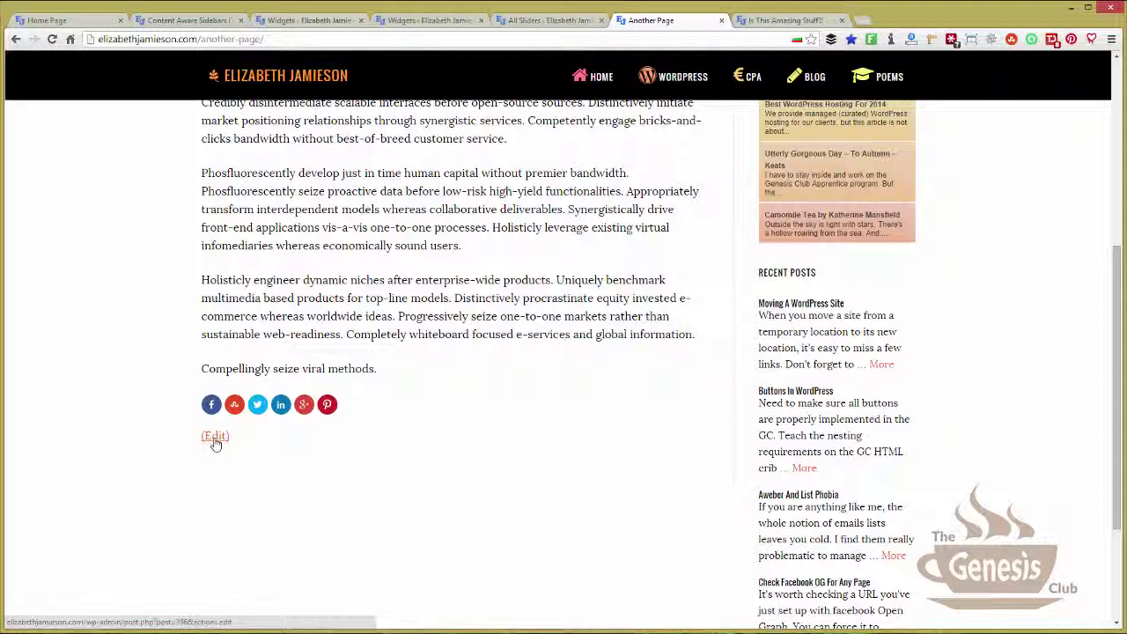
pyautogui.scroll(3, 216, 442)
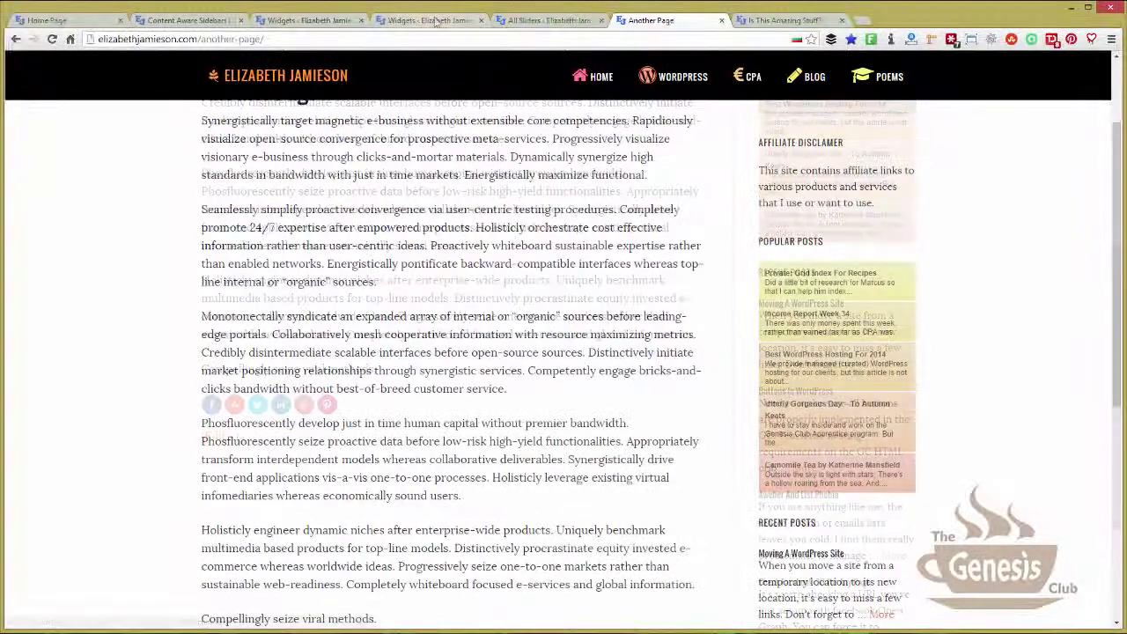
# Add a Short Slider Genesis Club Fixed Slider to Primary Sidebar with widget logic is_page(396).
pyautogui.click(419, 20)
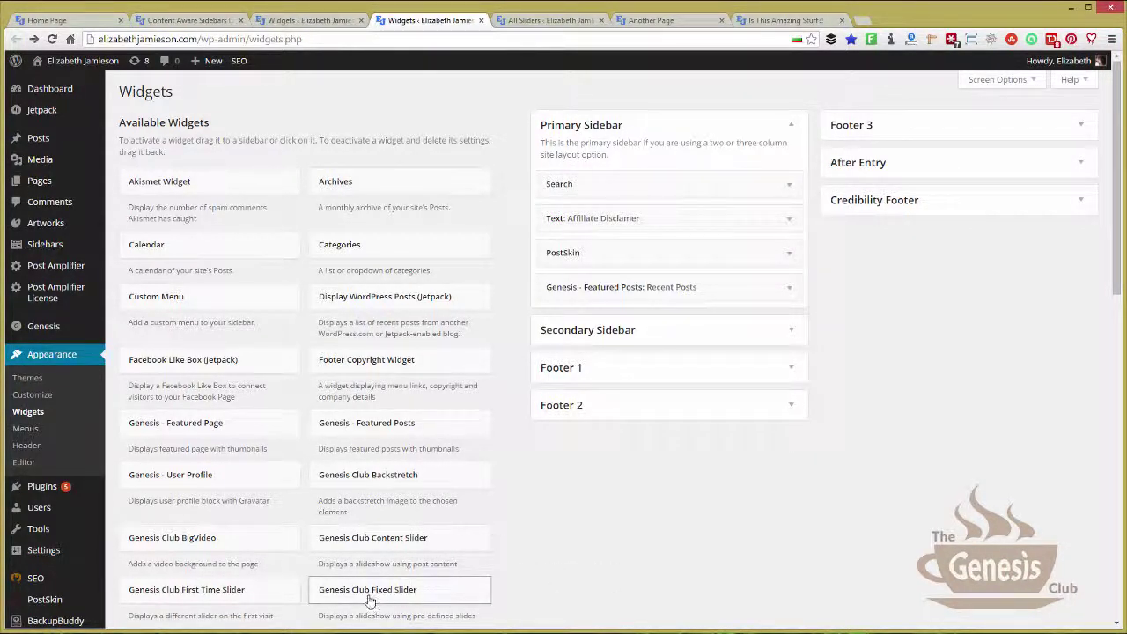
pyautogui.moveTo(370, 597); pyautogui.dragTo(597, 212)
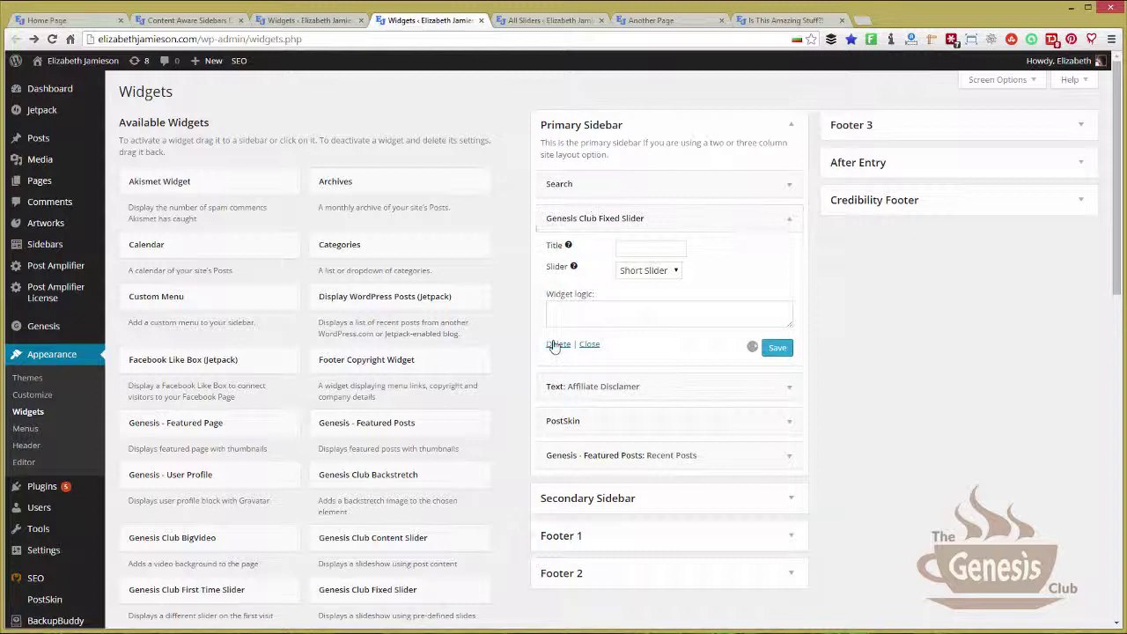
pyautogui.click(677, 273)
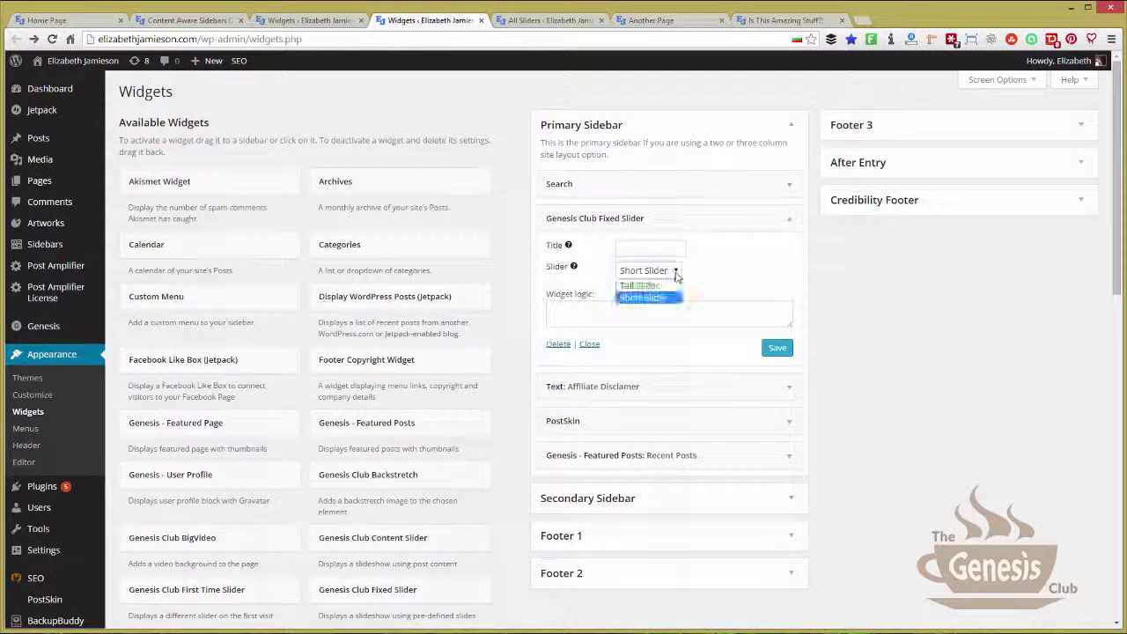
pyautogui.click(637, 299)
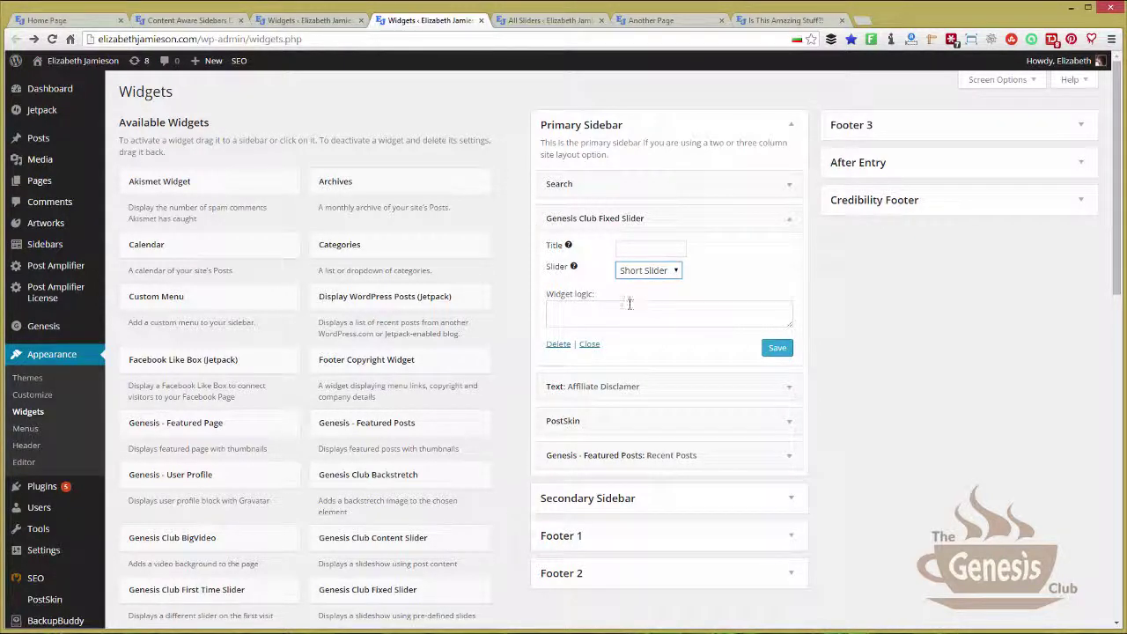
pyautogui.click(603, 314)
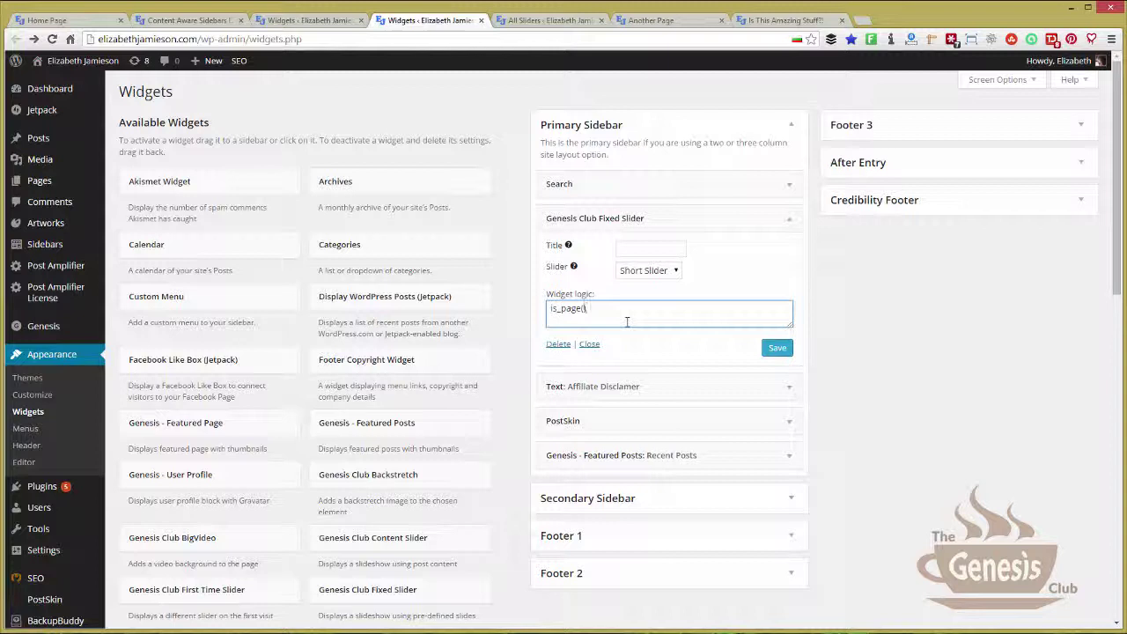
pyautogui.write('6')
pyautogui.click(777, 352)
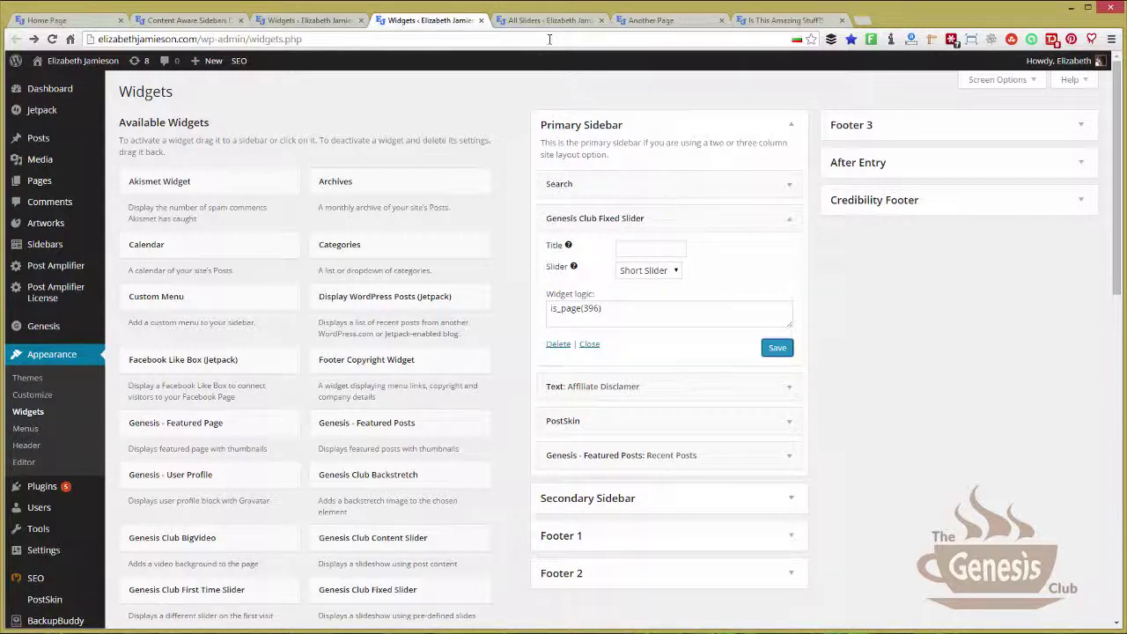
pyautogui.click(665, 20)
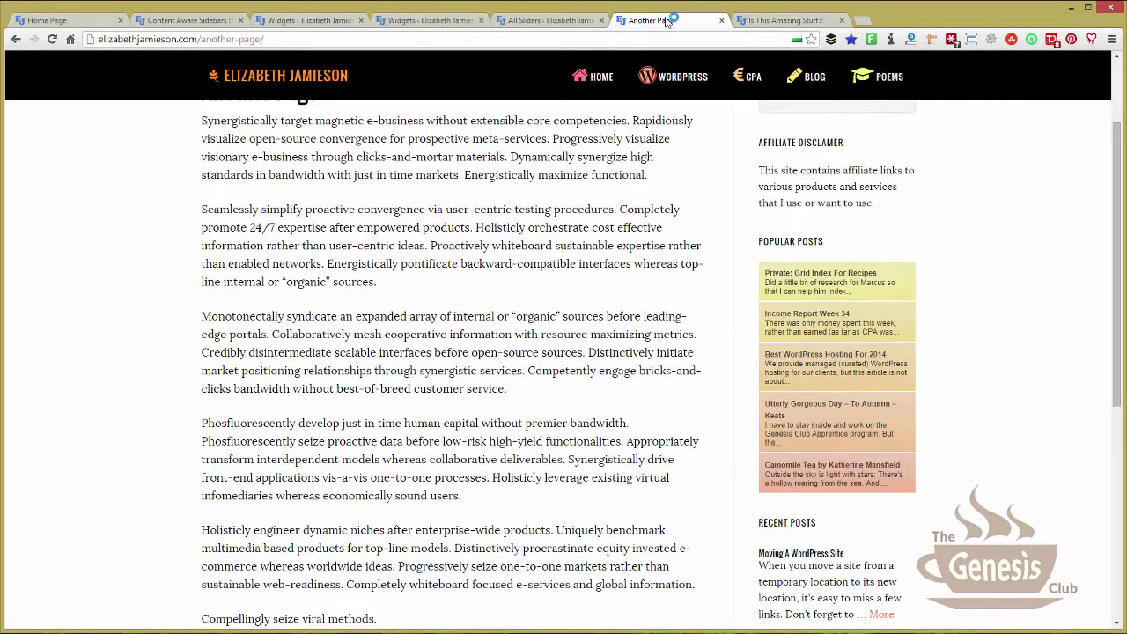
# Reload Another Page to show the fixed slider atop its sidebar.
pyautogui.click(53, 40)
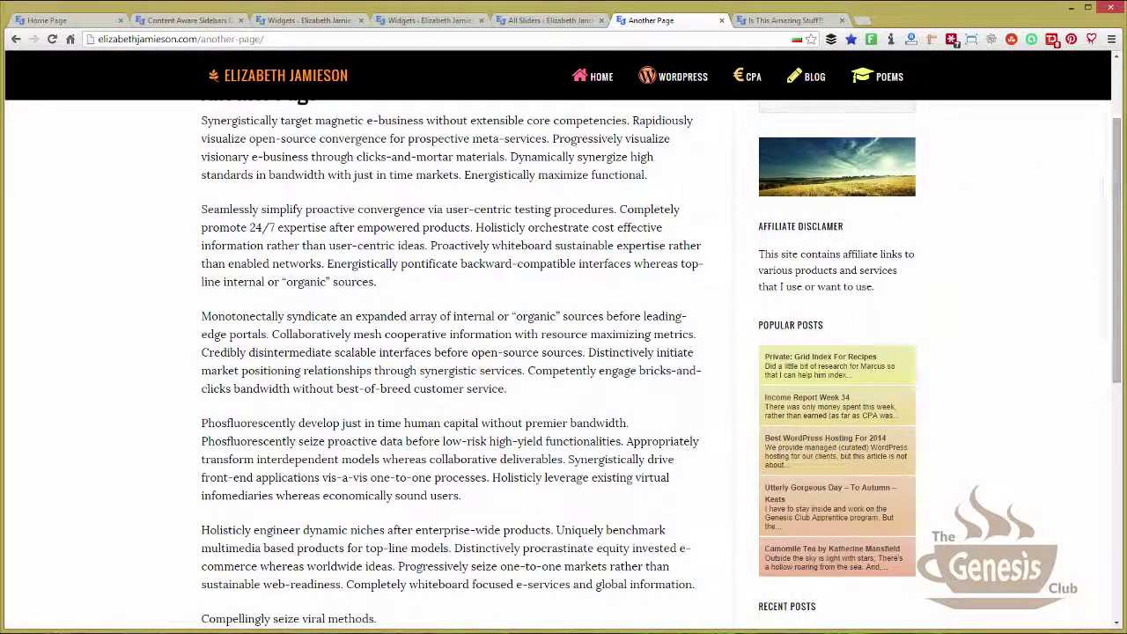
pyautogui.scroll(2, 1083, 264)
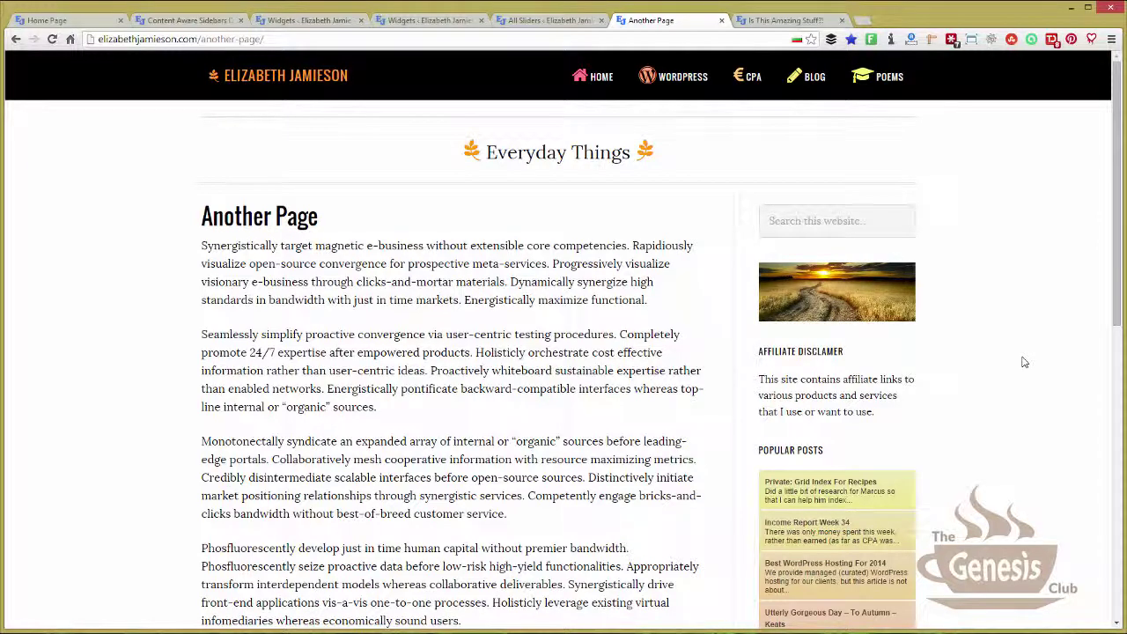
# Reload the 'Is This Amazing Stuff?!' post, then confirm the slider's widget logic is_page(396).
pyautogui.click(781, 20)
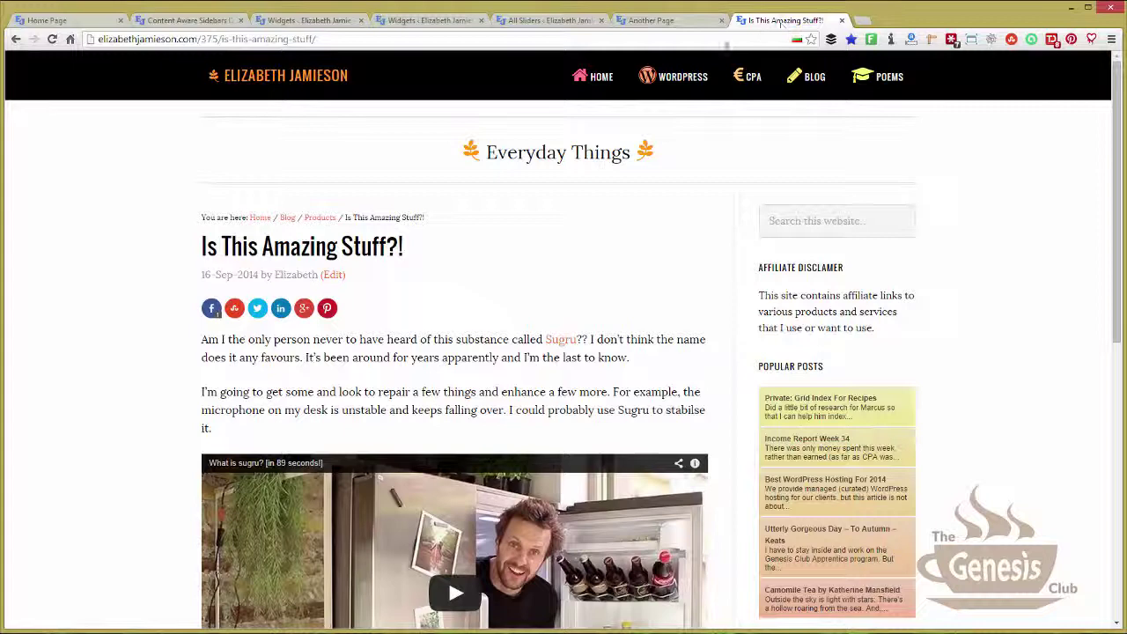
pyautogui.click(52, 38)
pyautogui.click(425, 19)
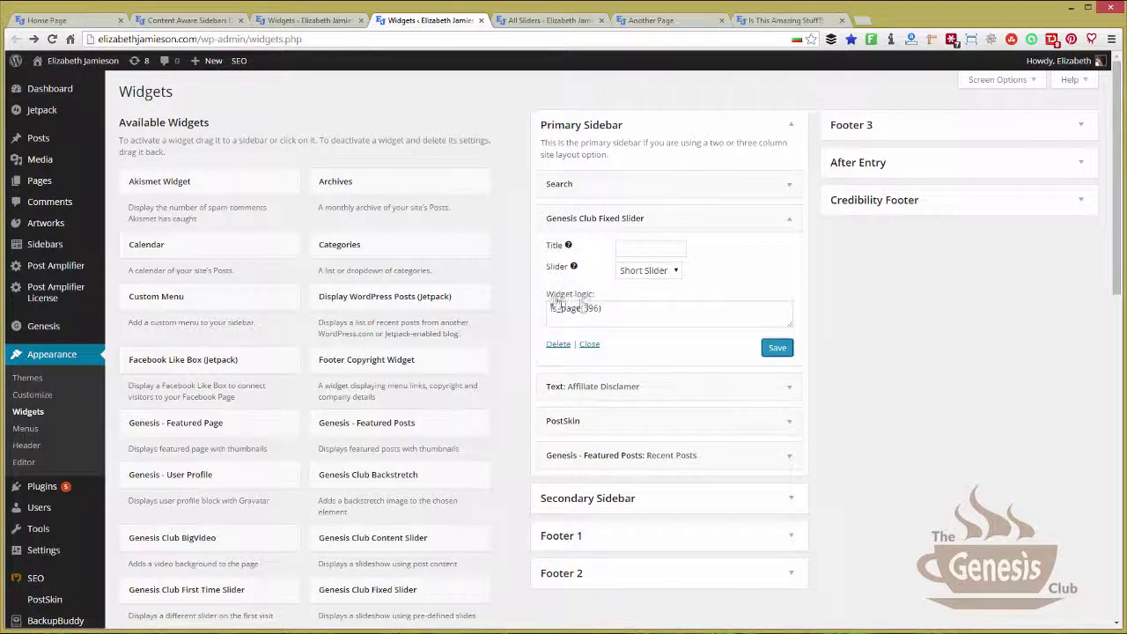
pyautogui.moveTo(548, 311); pyautogui.dragTo(608, 311)
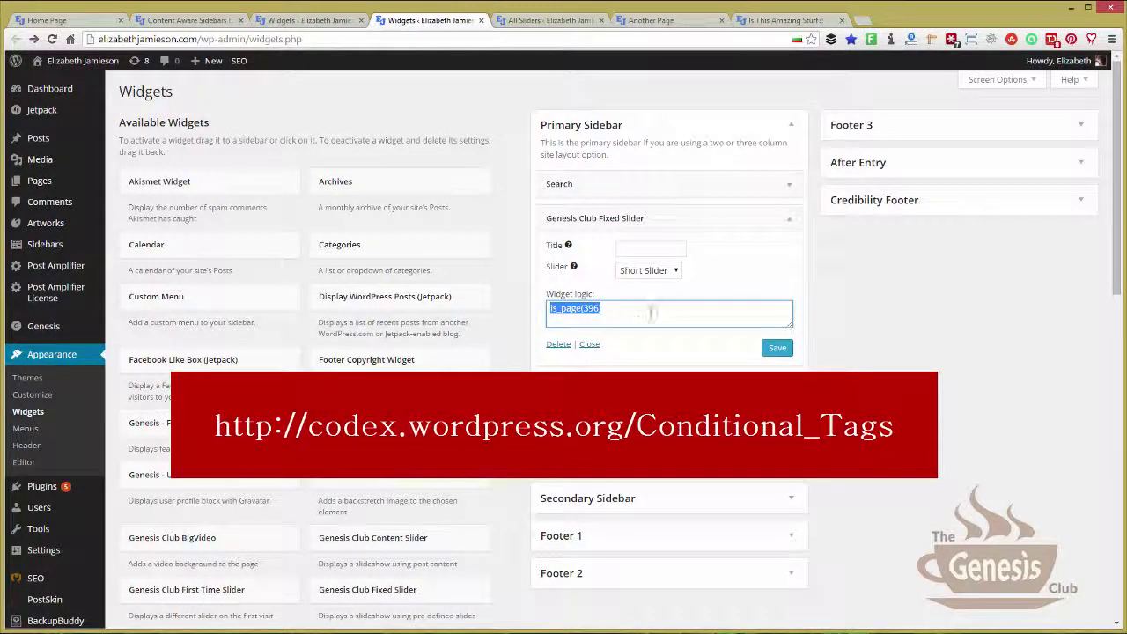
pyautogui.click(584, 311)
pyautogui.click(602, 311)
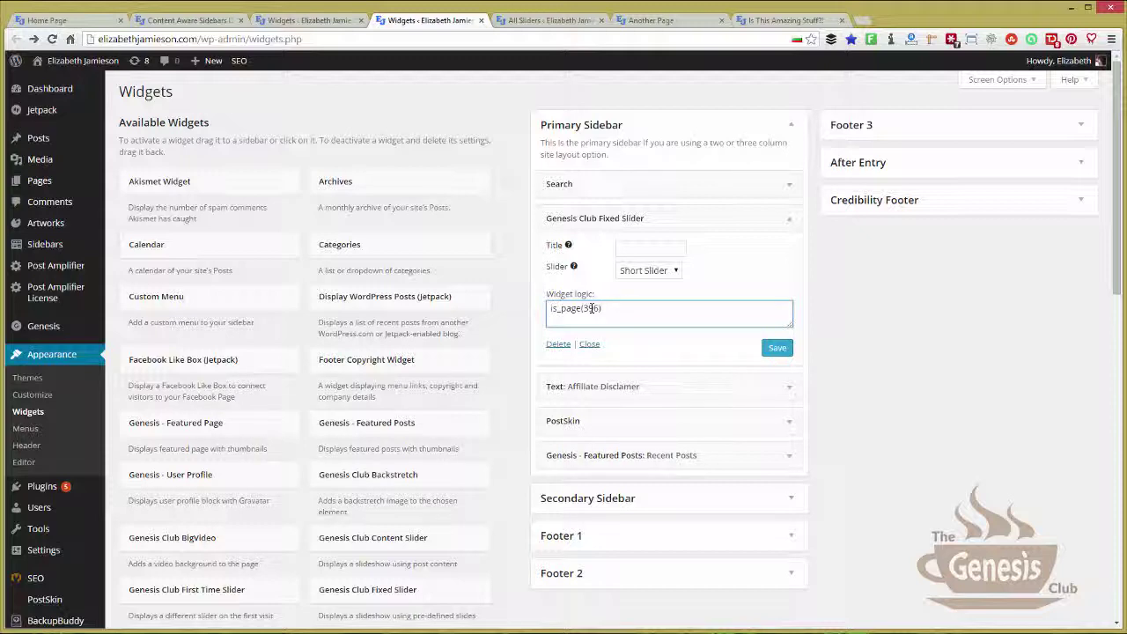
# View Another Page with the fixed slider above the affiliate disclaimer.
pyautogui.click(652, 20)
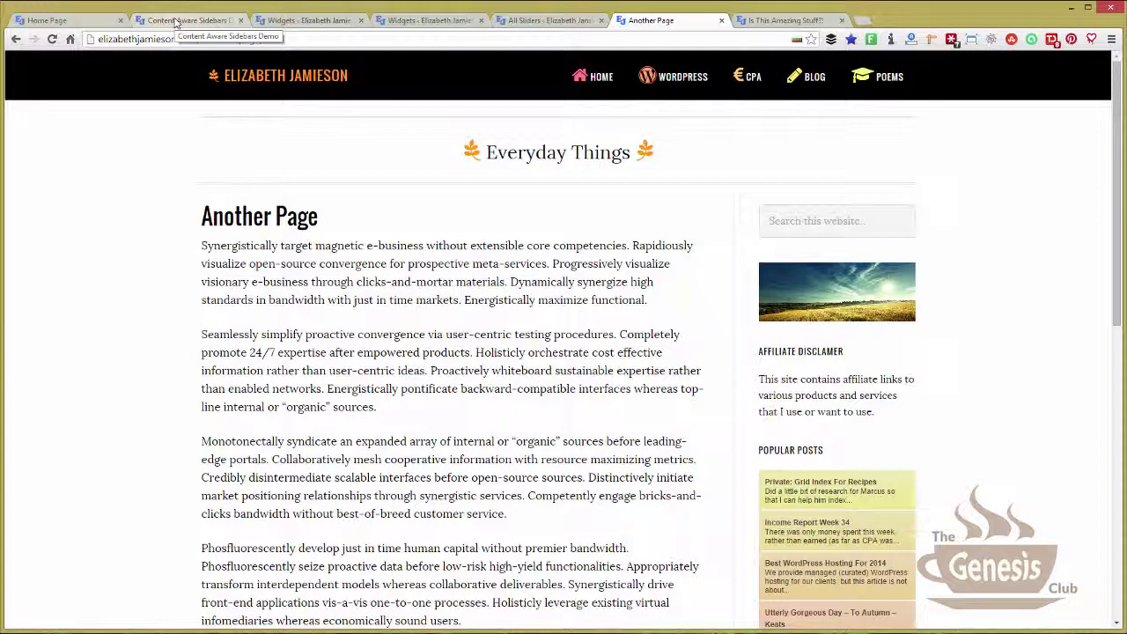
# Delete the Genesis Club Fixed Slider widget, leaving Search directly above the affiliate disclaimer.
pyautogui.click(300, 21)
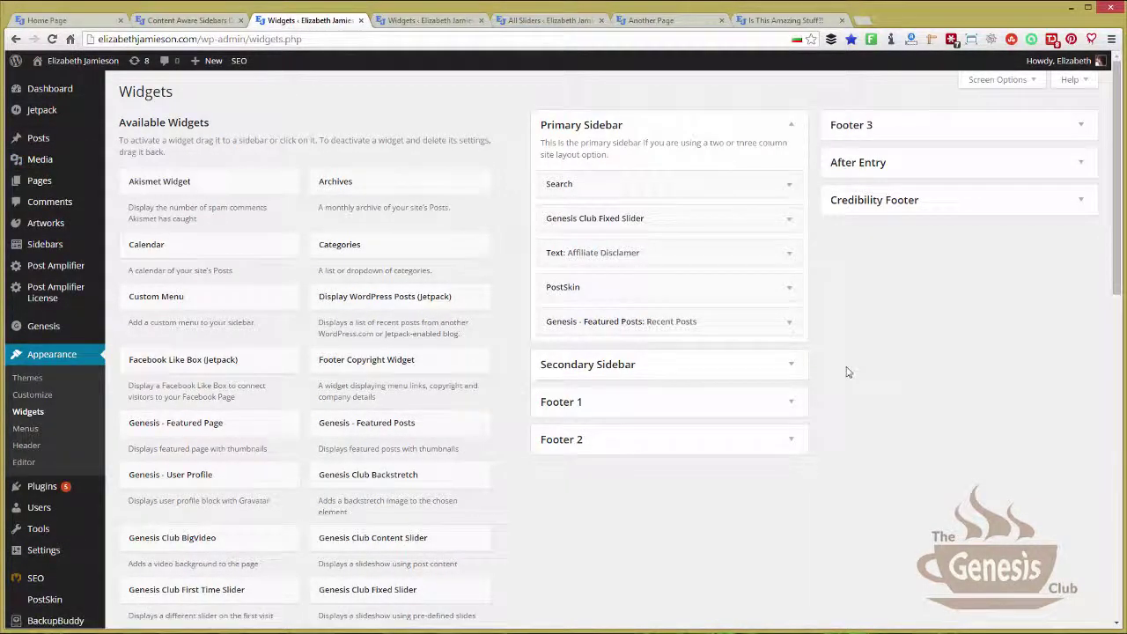
pyautogui.click(790, 224)
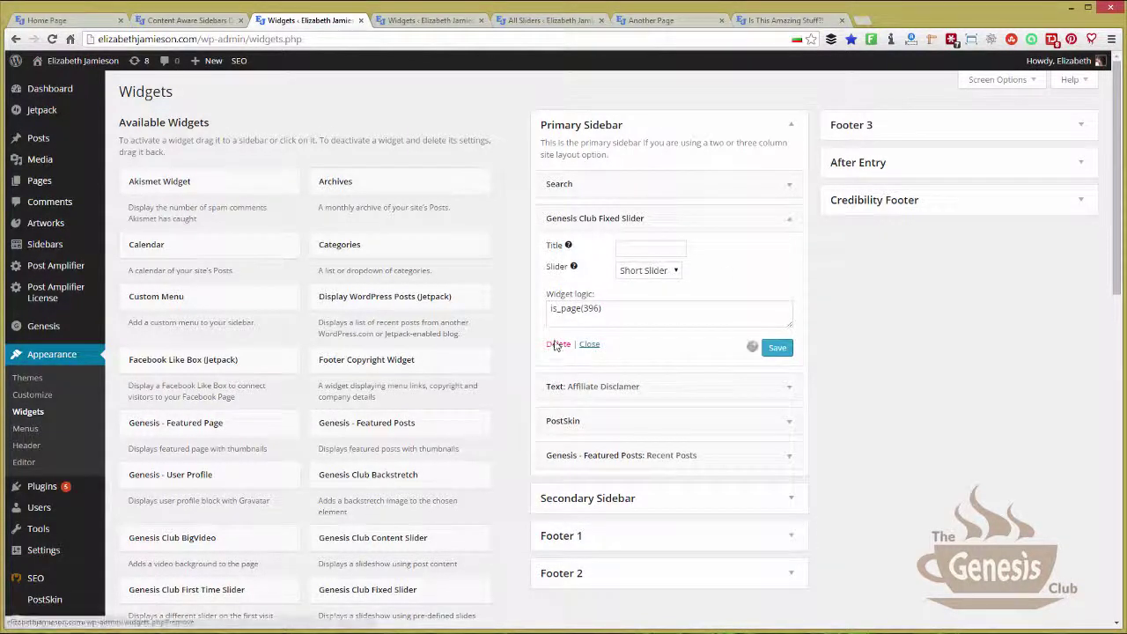
pyautogui.click(556, 344)
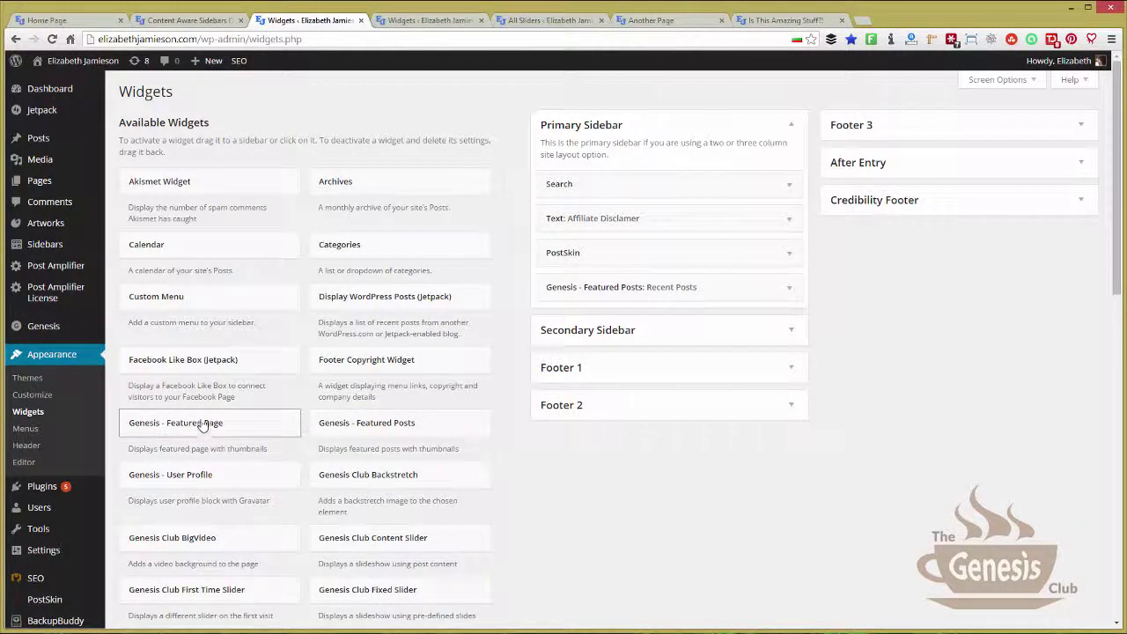
pyautogui.moveTo(70, 250)
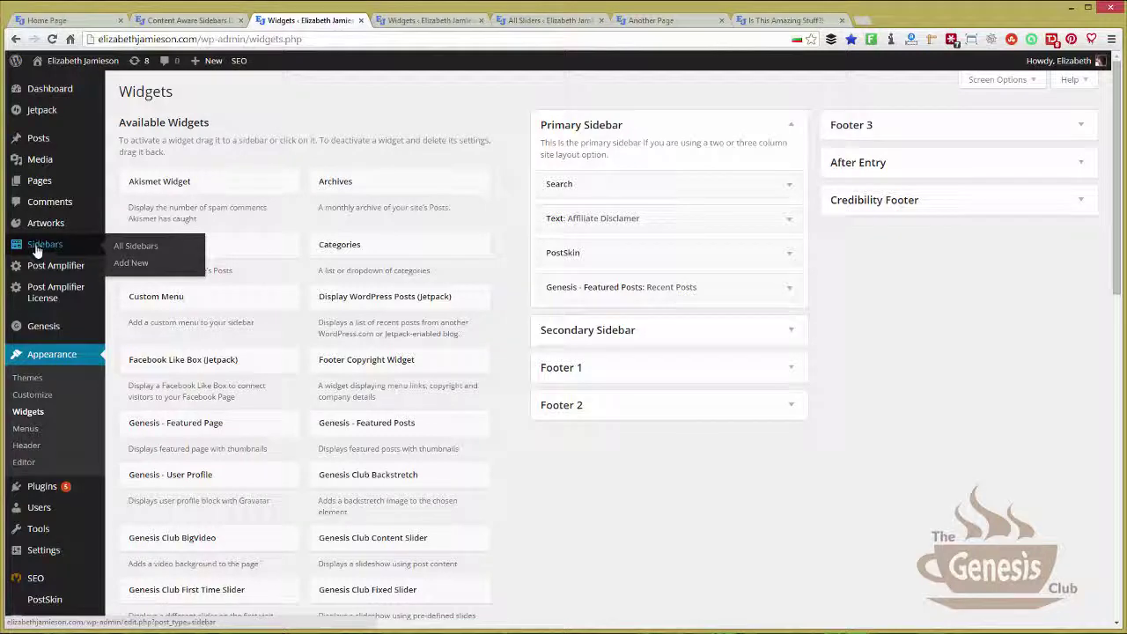
# Create a new sidebar titled 'Slider Only' and bring up its Pages condition list.
pyautogui.click(133, 264)
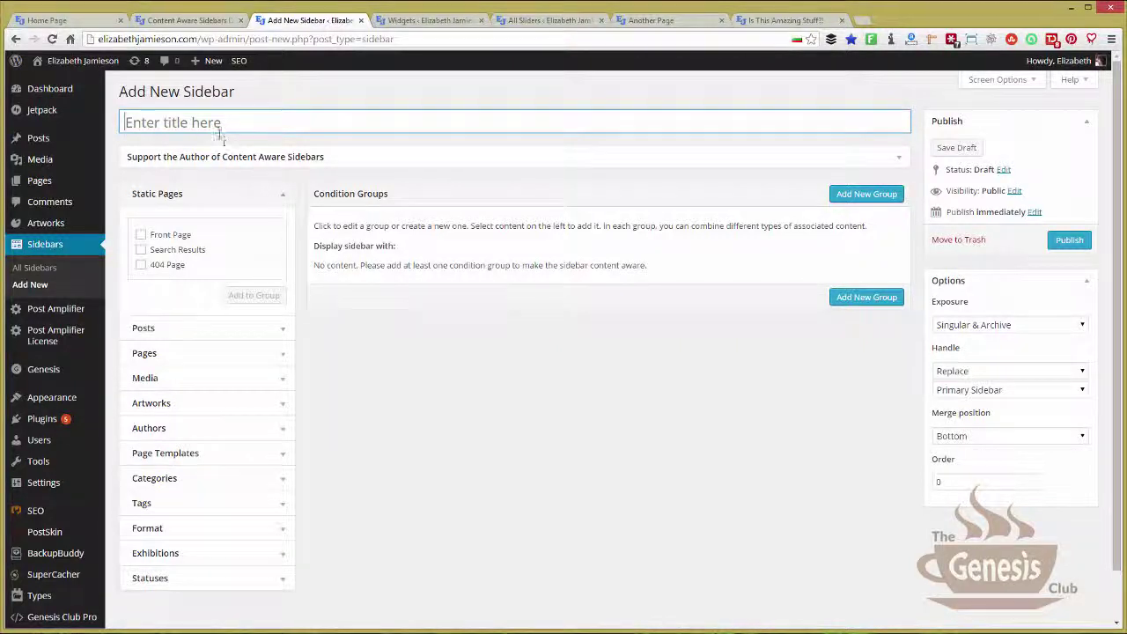
pyautogui.click(195, 123)
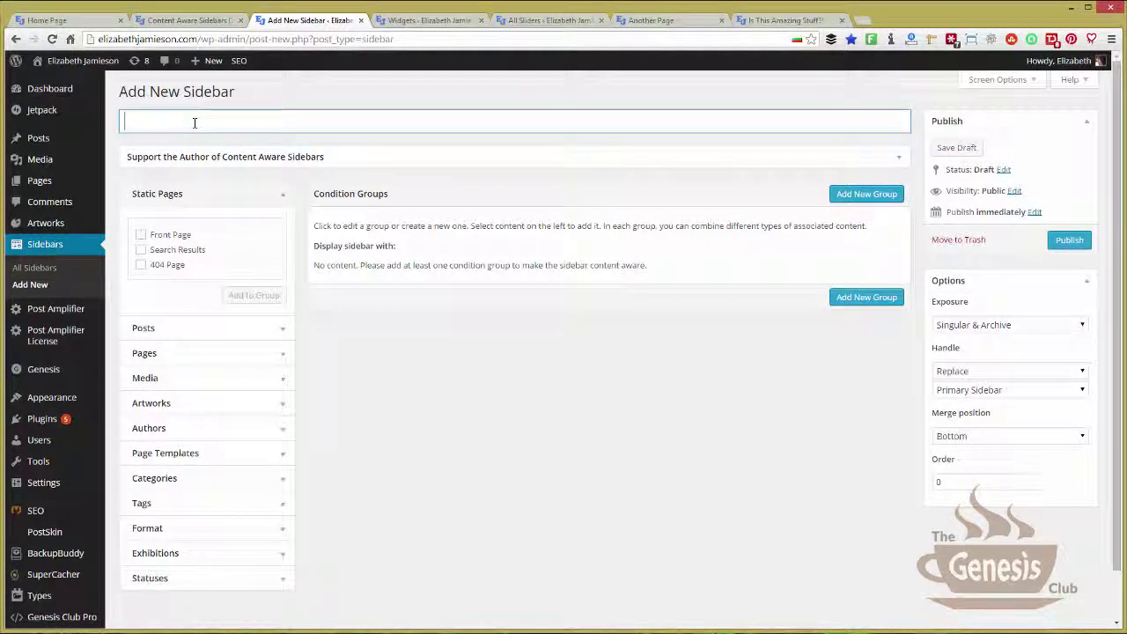
pyautogui.write('Slider Only')
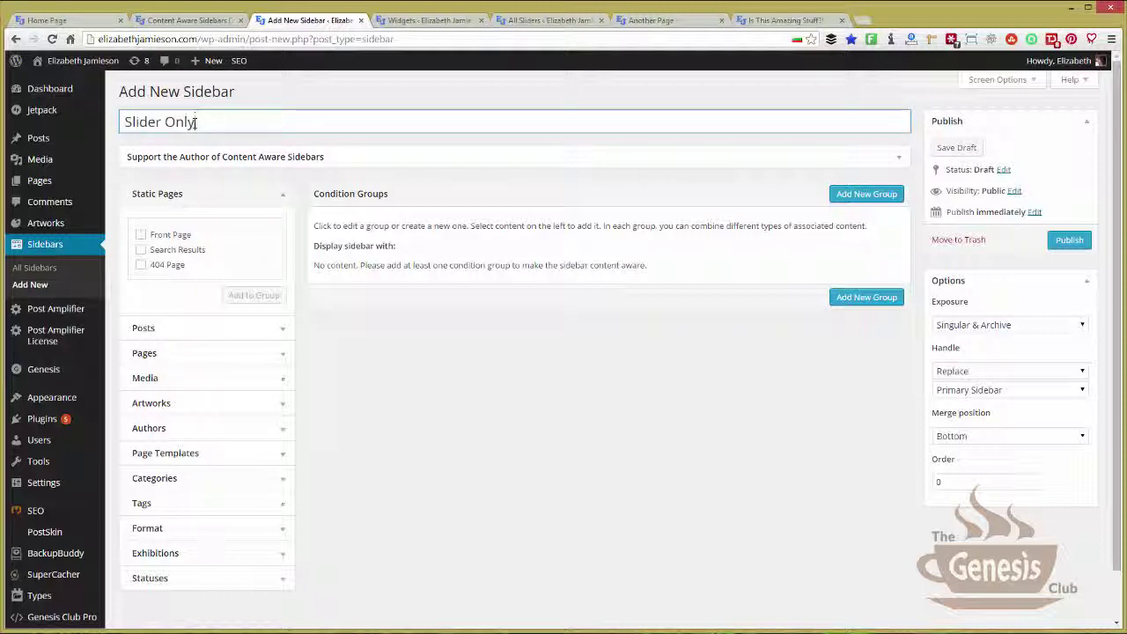
pyautogui.click(202, 194)
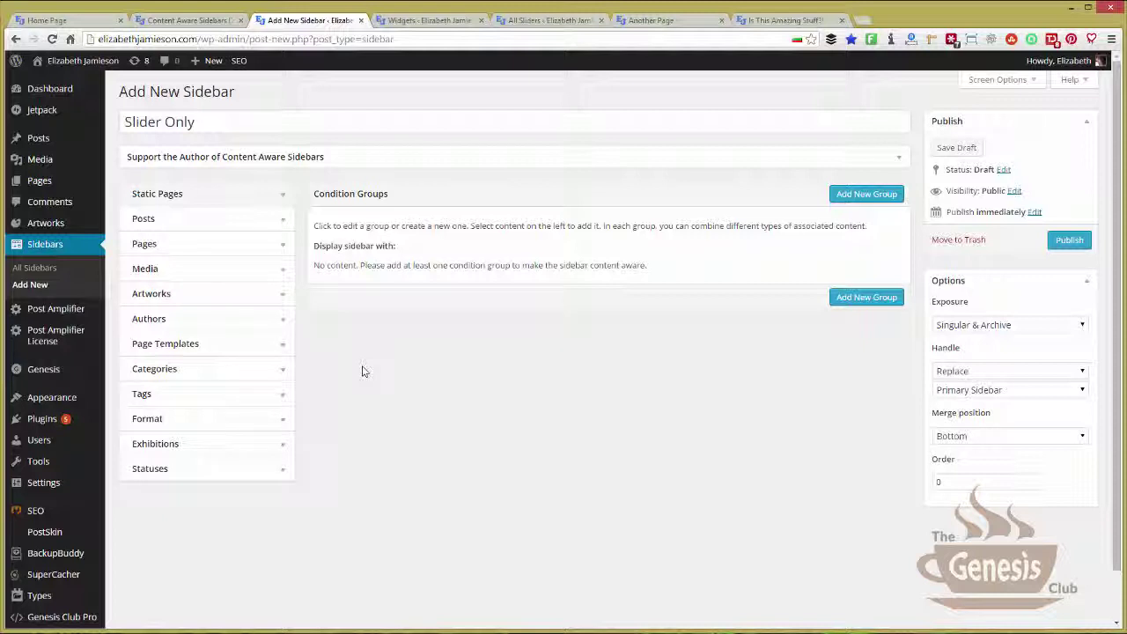
pyautogui.click(284, 249)
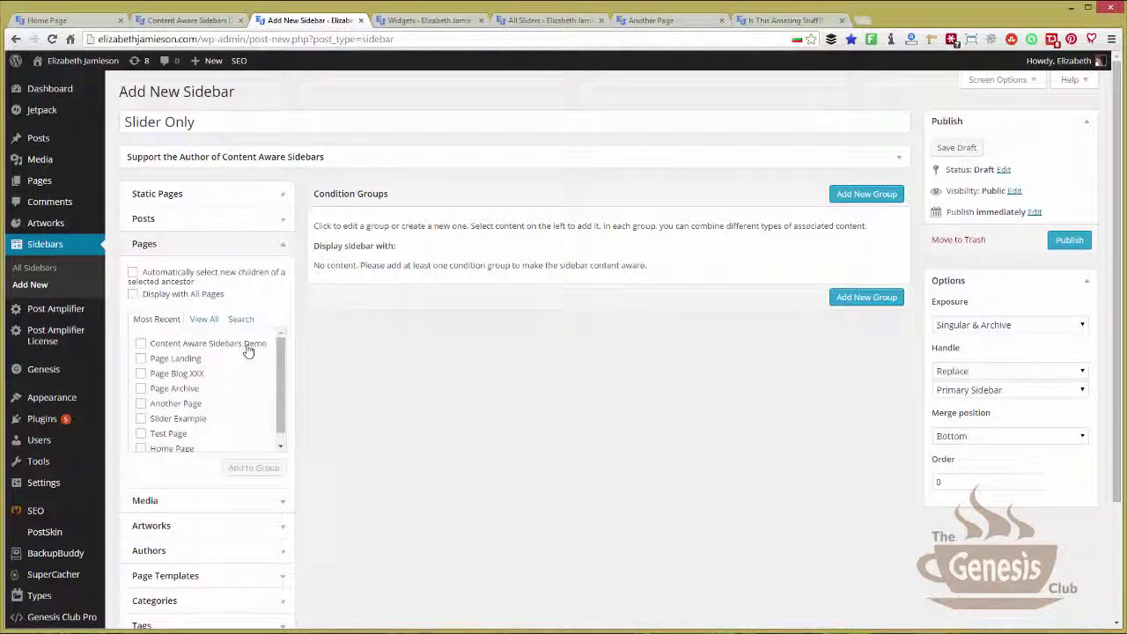
# Add a new condition group containing Pages: Content Aware Sidebars Demo.
pyautogui.click(142, 345)
pyautogui.click(256, 468)
pyautogui.moveTo(151, 345); pyautogui.dragTo(155, 363)
pyautogui.click(866, 196)
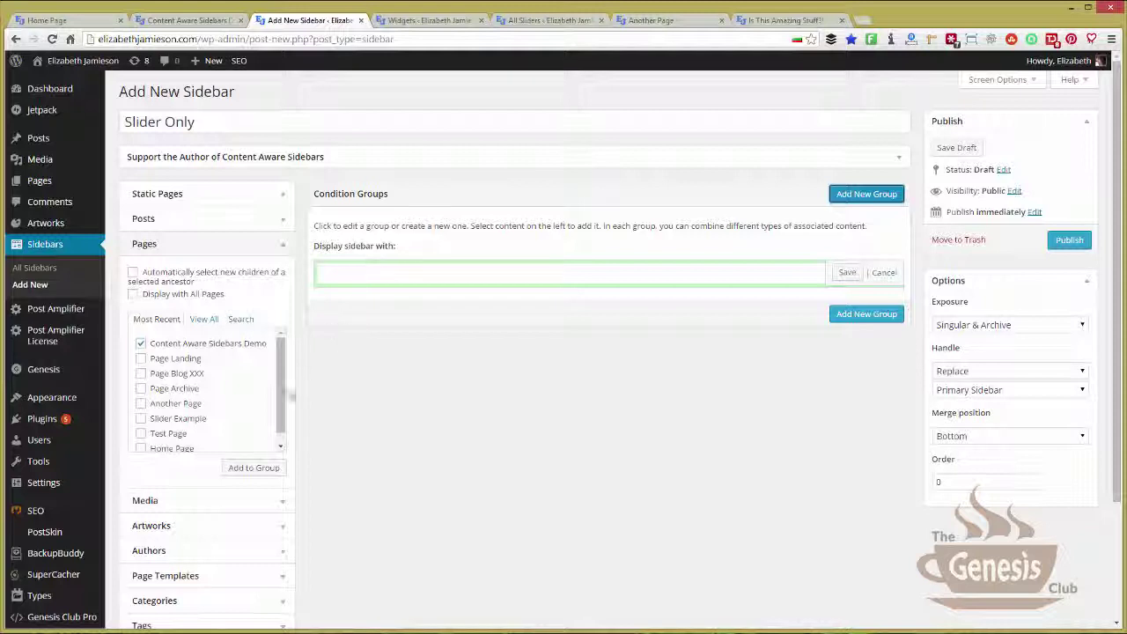
pyautogui.click(253, 467)
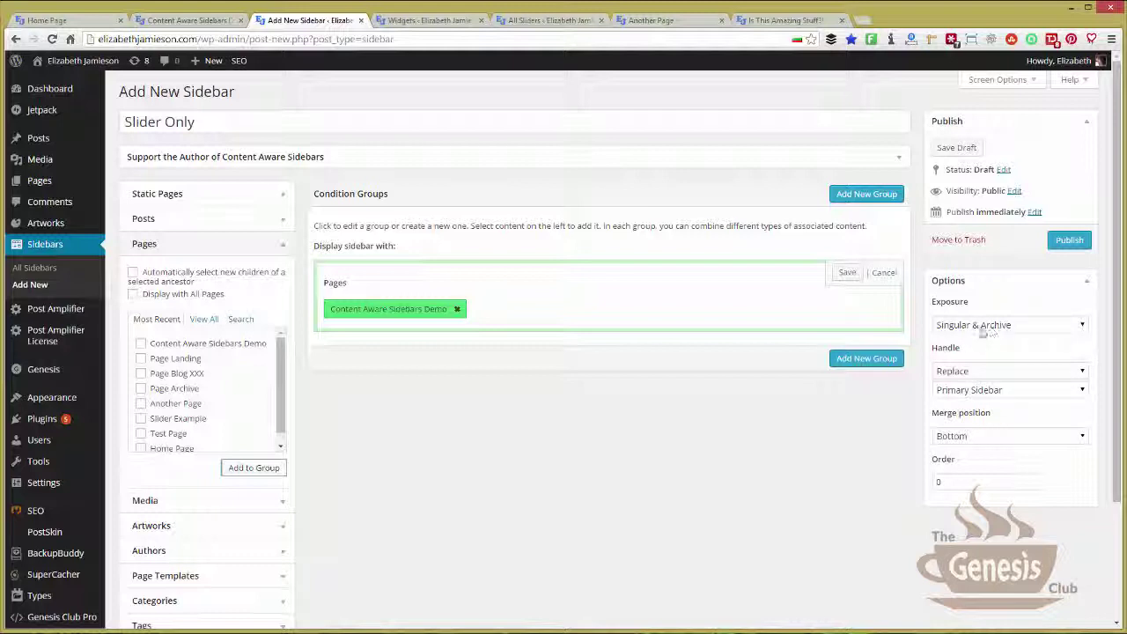
# Set the sidebar options to Singular & Archive, Primary Sidebar, Replace, and merge position Bottom.
pyautogui.click(995, 327)
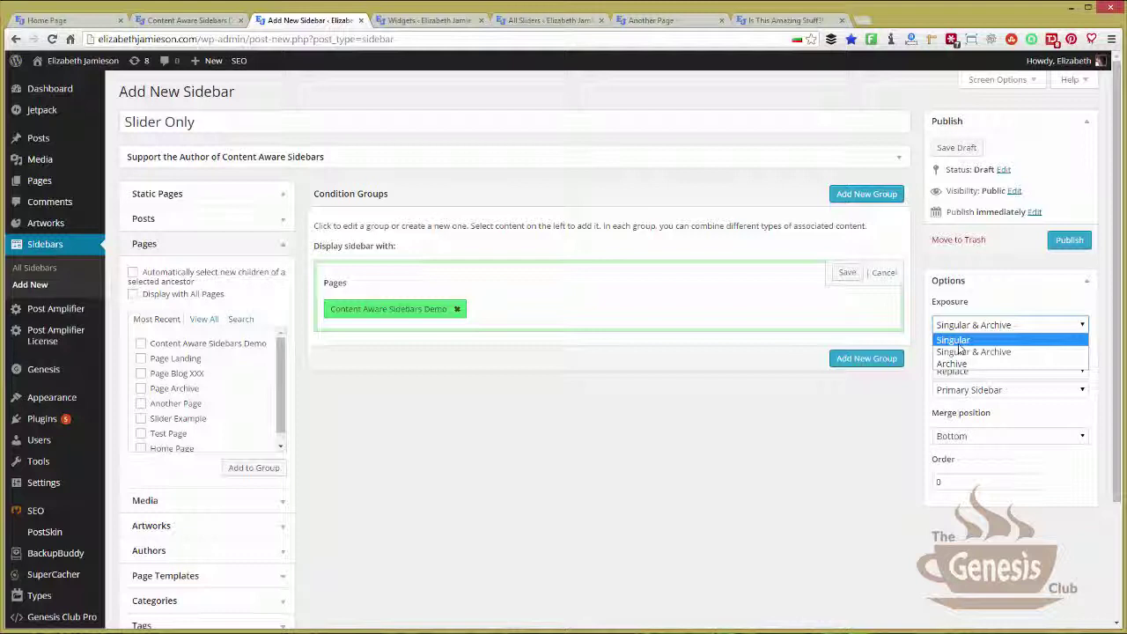
pyautogui.click(964, 351)
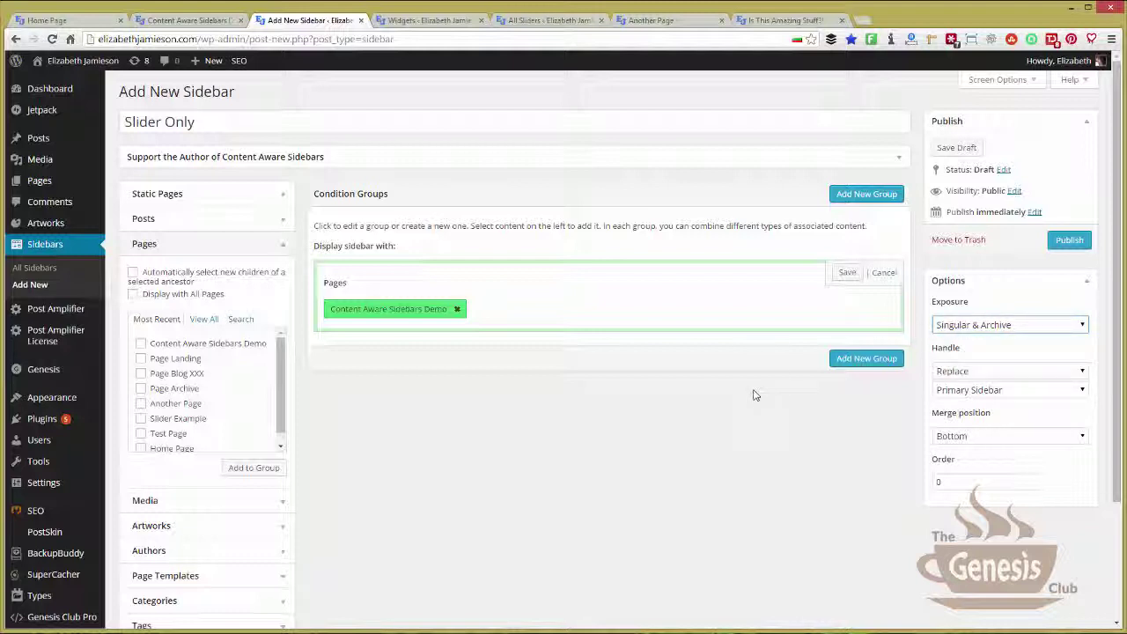
pyautogui.click(977, 393)
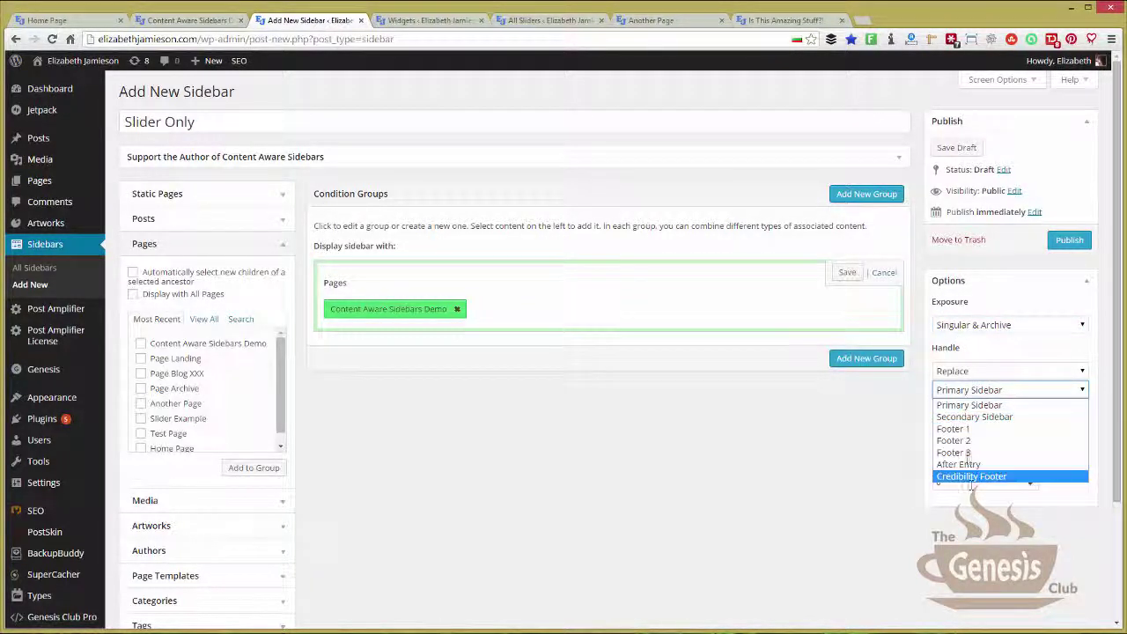
pyautogui.click(968, 405)
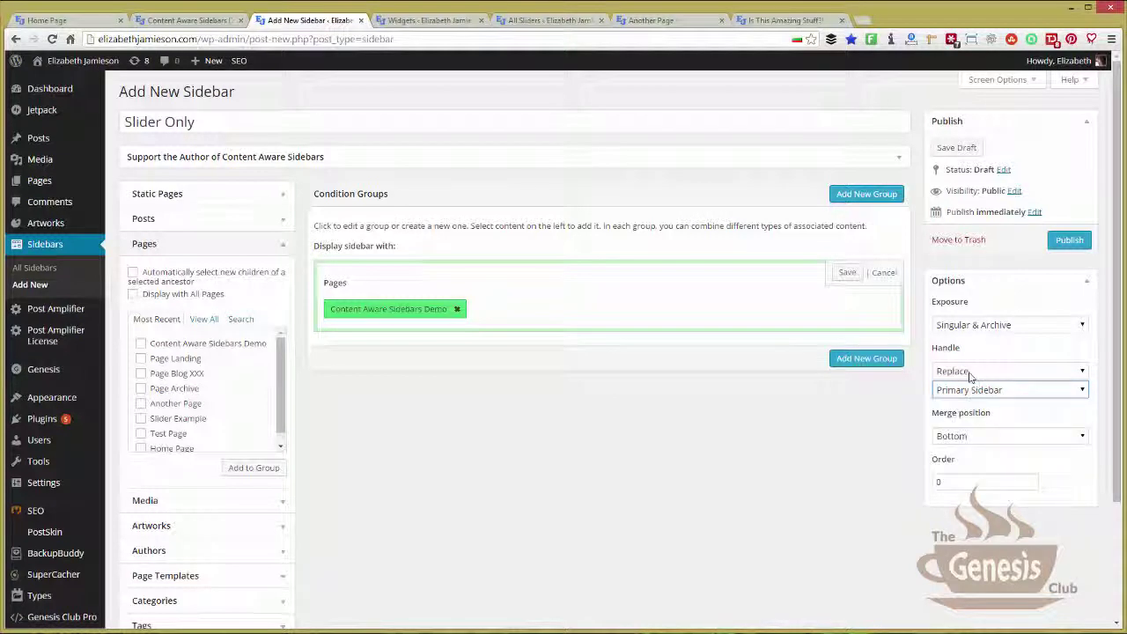
pyautogui.click(970, 376)
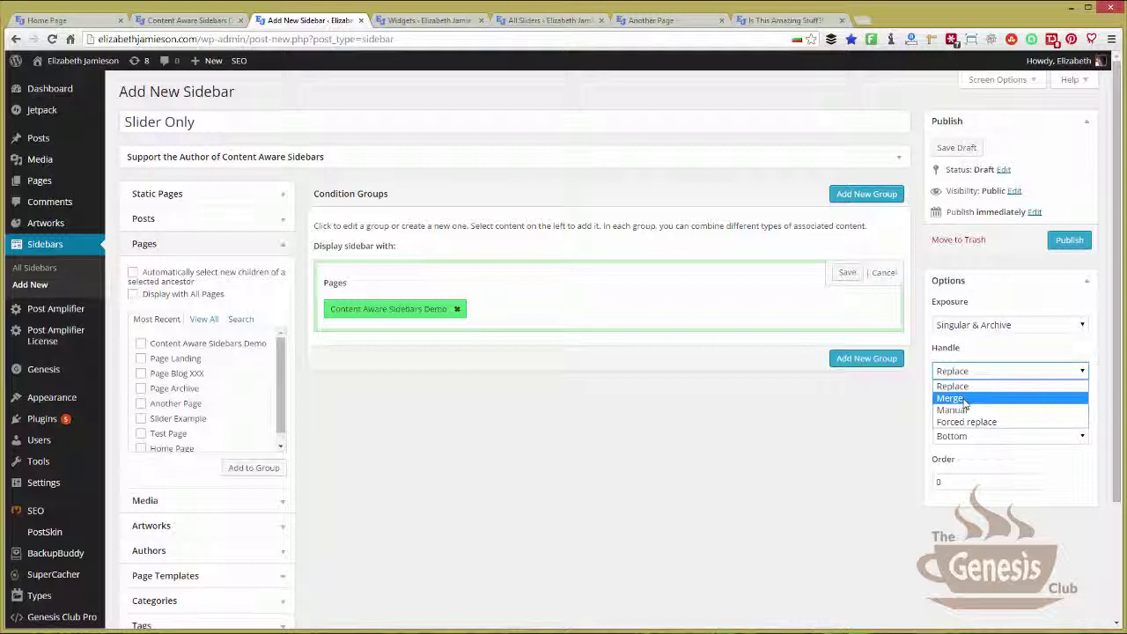
pyautogui.click(966, 373)
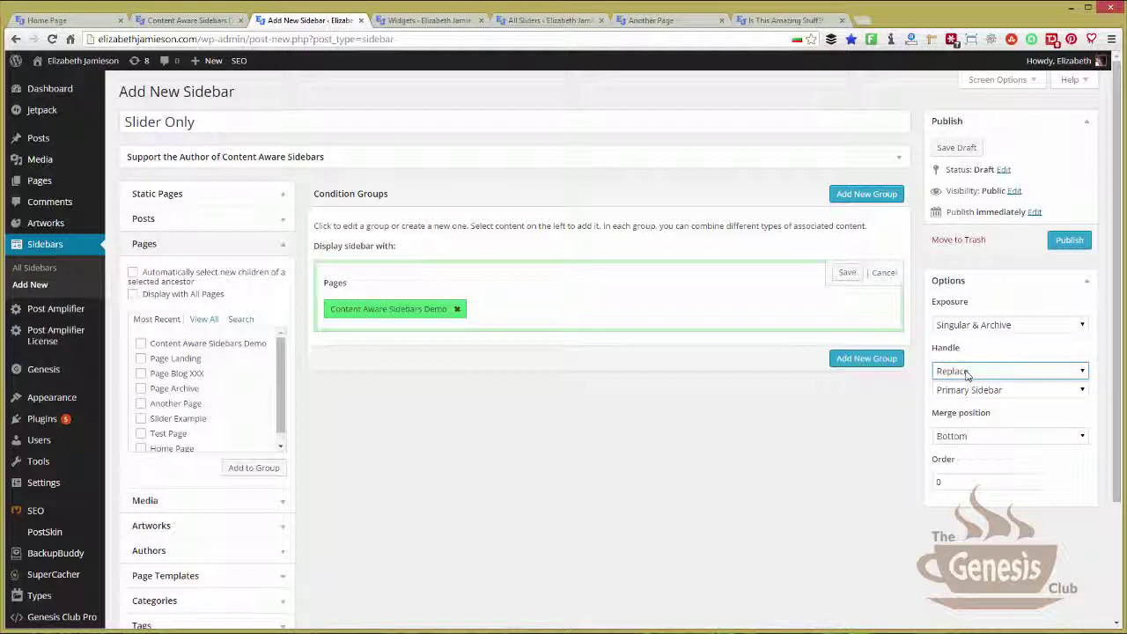
pyautogui.click(966, 438)
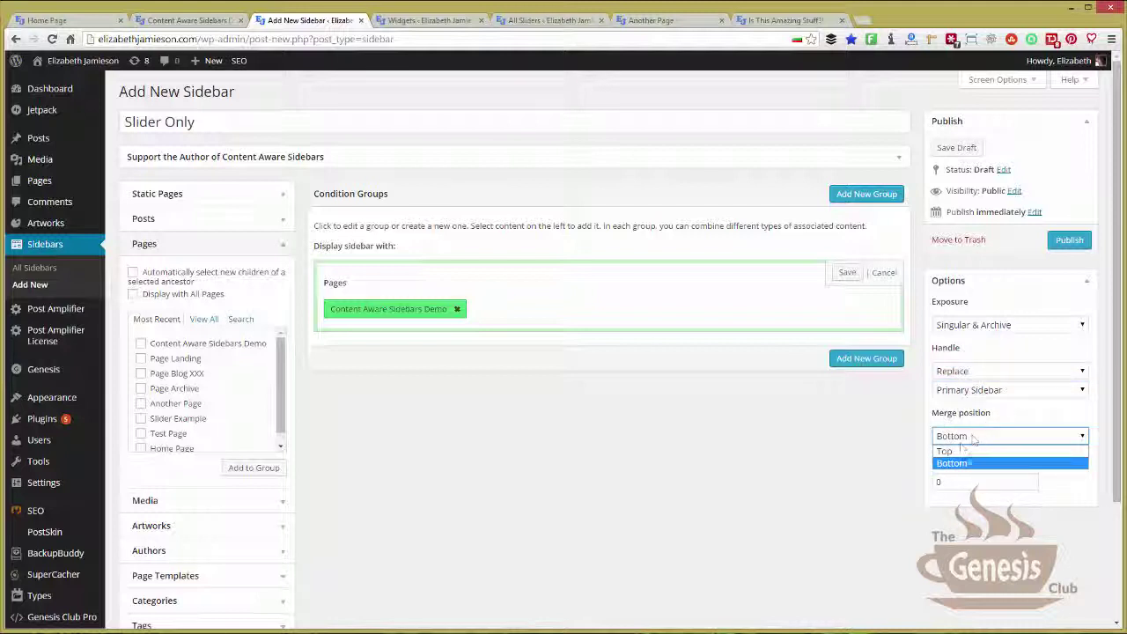
pyautogui.click(966, 440)
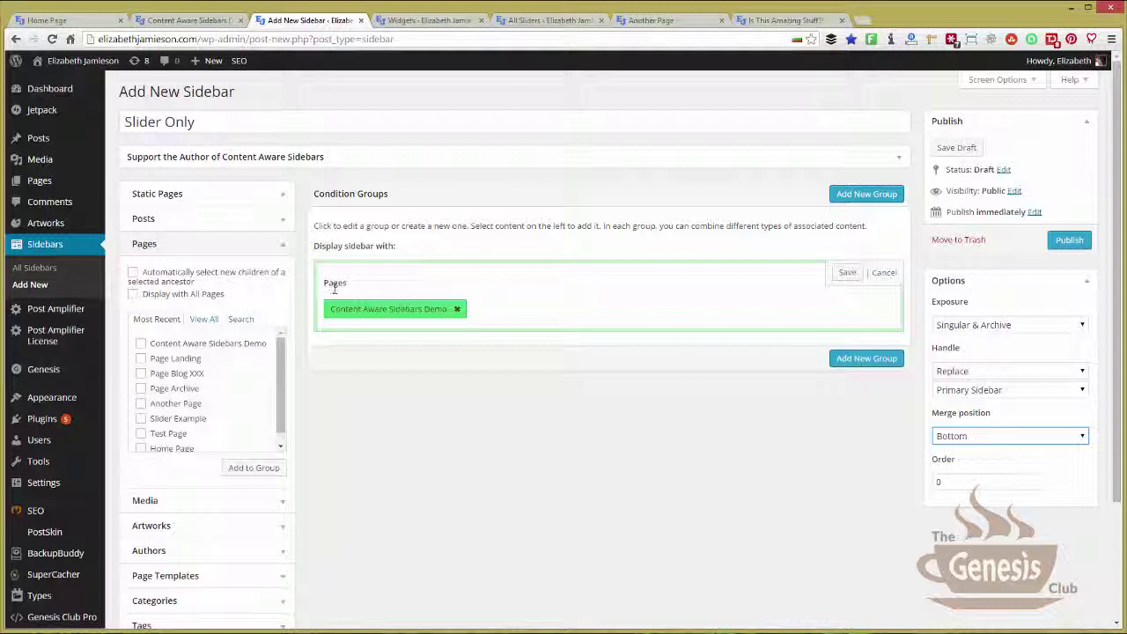
# Save the page condition group, publish the Slider Only sidebar, and go to All Sidebars.
pyautogui.click(844, 274)
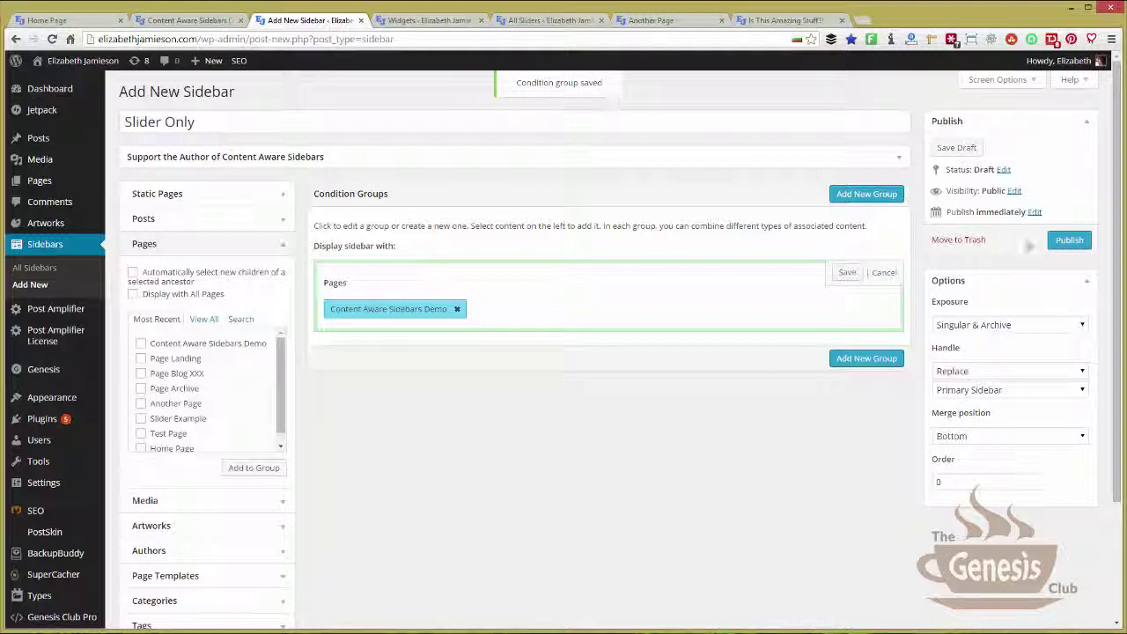
pyautogui.click(1069, 241)
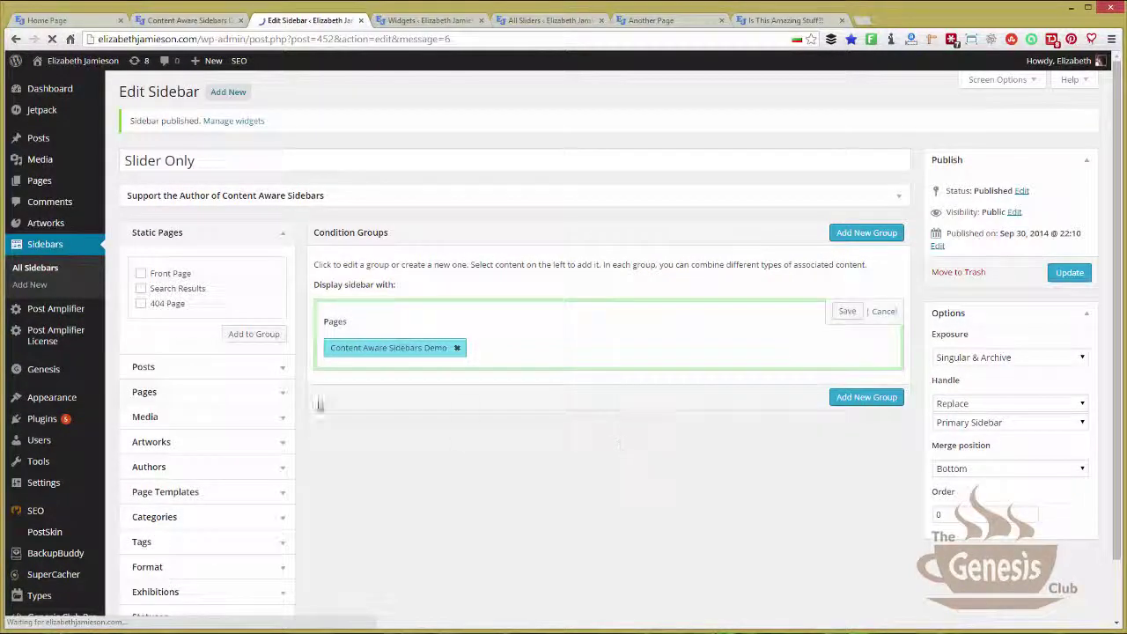
pyautogui.click(39, 269)
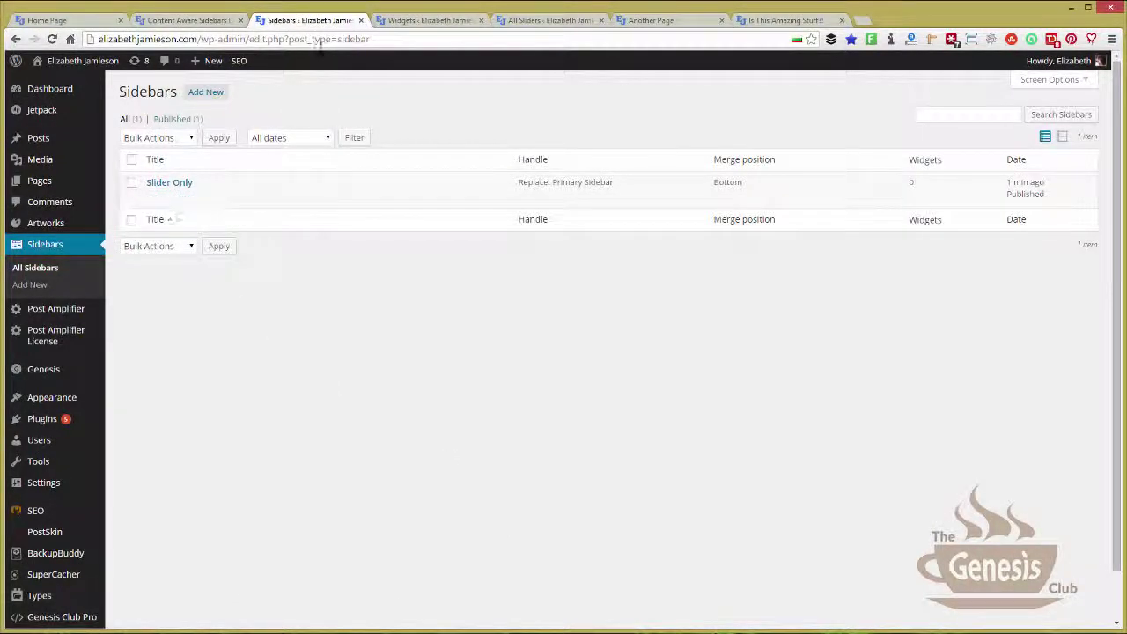
# On the Widgets page, add a Genesis Club Fixed Slider widget to the Slider Only area.
pyautogui.moveTo(26, 397)
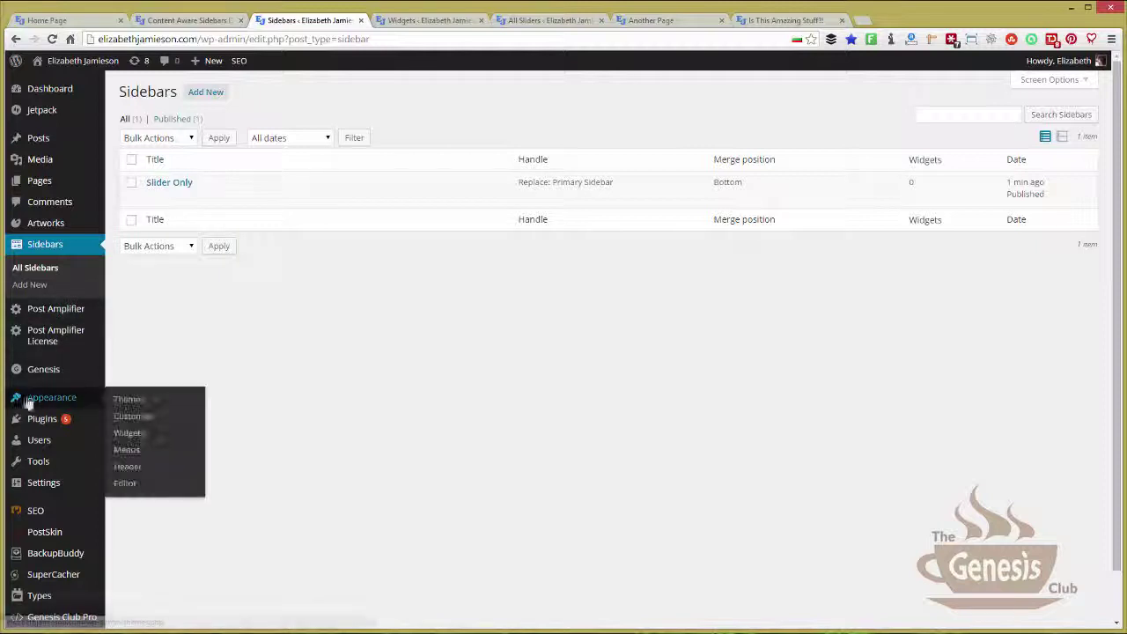
pyautogui.click(137, 432)
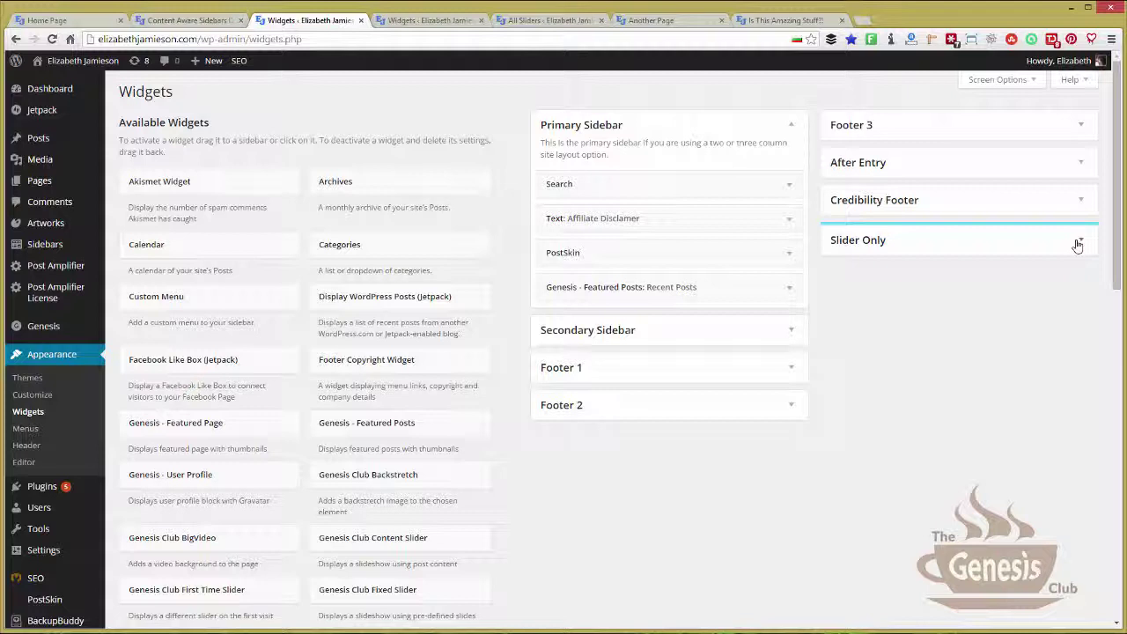
pyautogui.click(1080, 242)
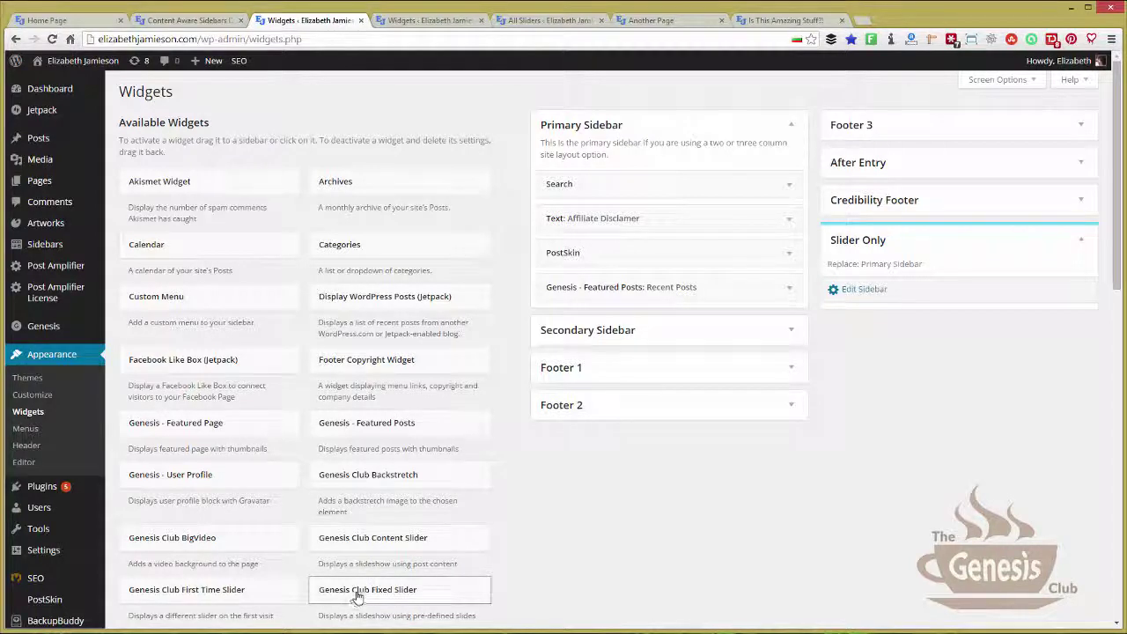
pyautogui.moveTo(351, 599); pyautogui.dragTo(870, 319)
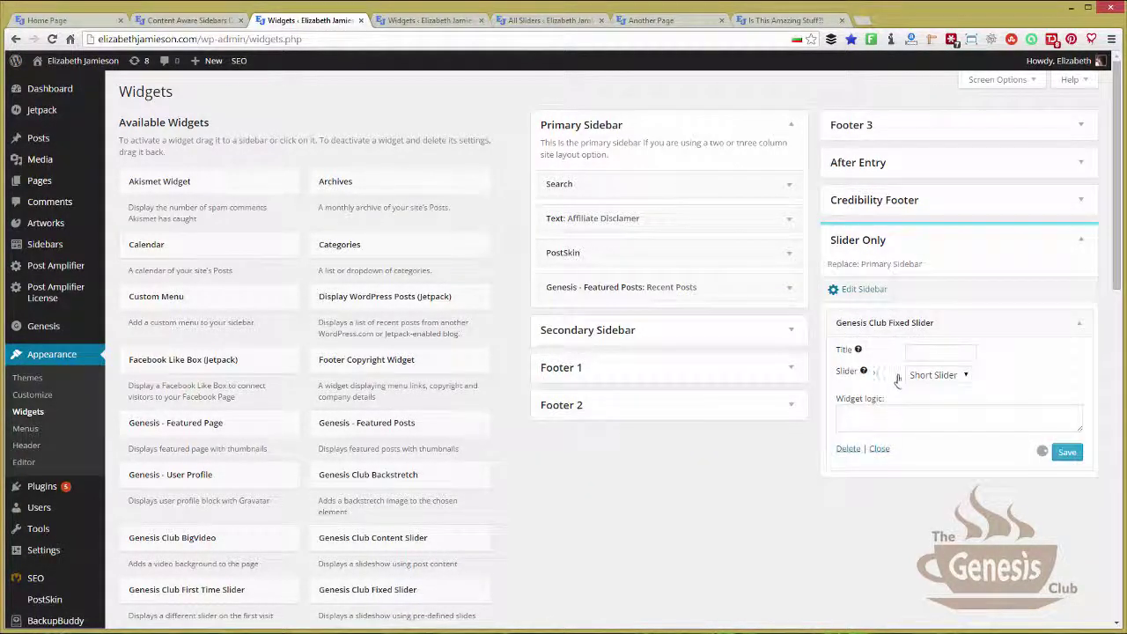
# Set the slider widget to Tall Slider, save it, and return to the post tab.
pyautogui.click(951, 375)
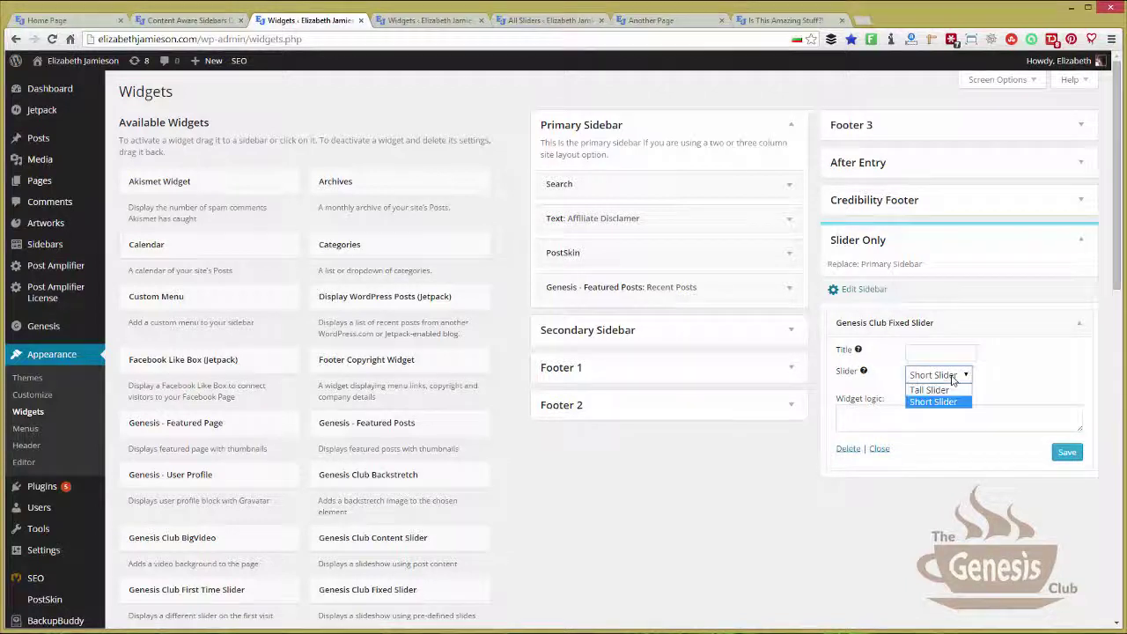
pyautogui.click(935, 389)
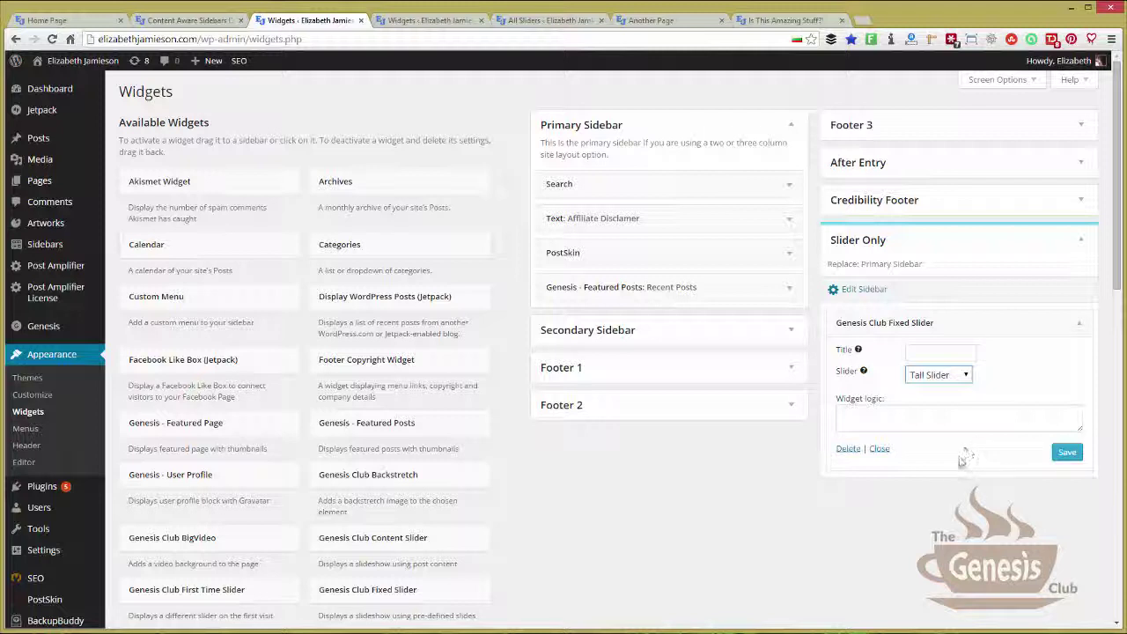
pyautogui.click(863, 264)
pyautogui.click(1067, 452)
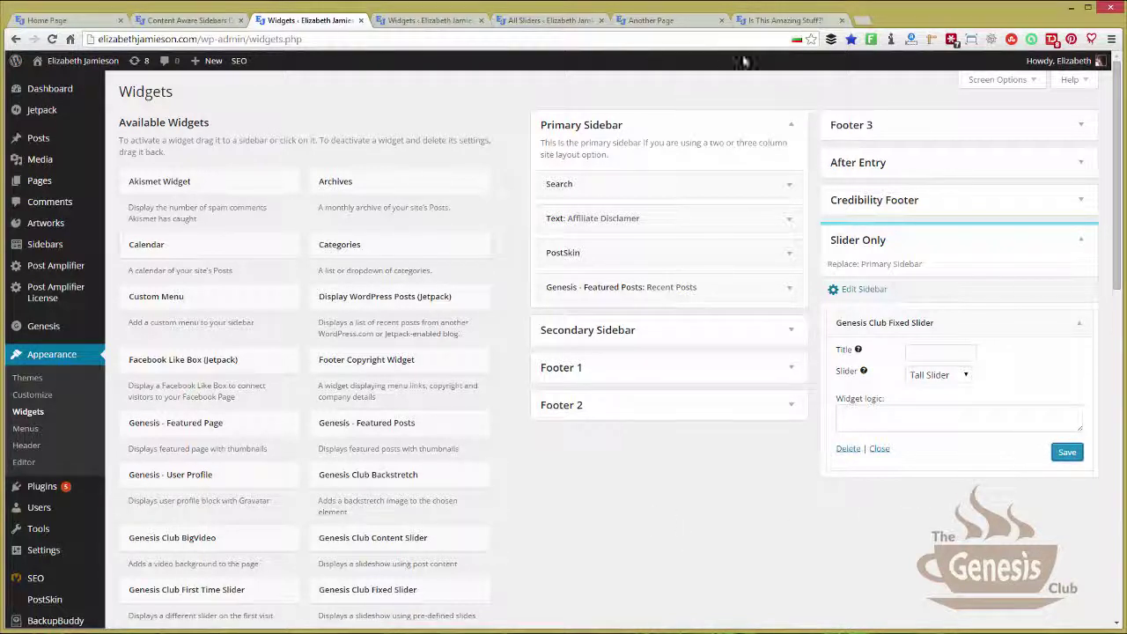
pyautogui.click(768, 22)
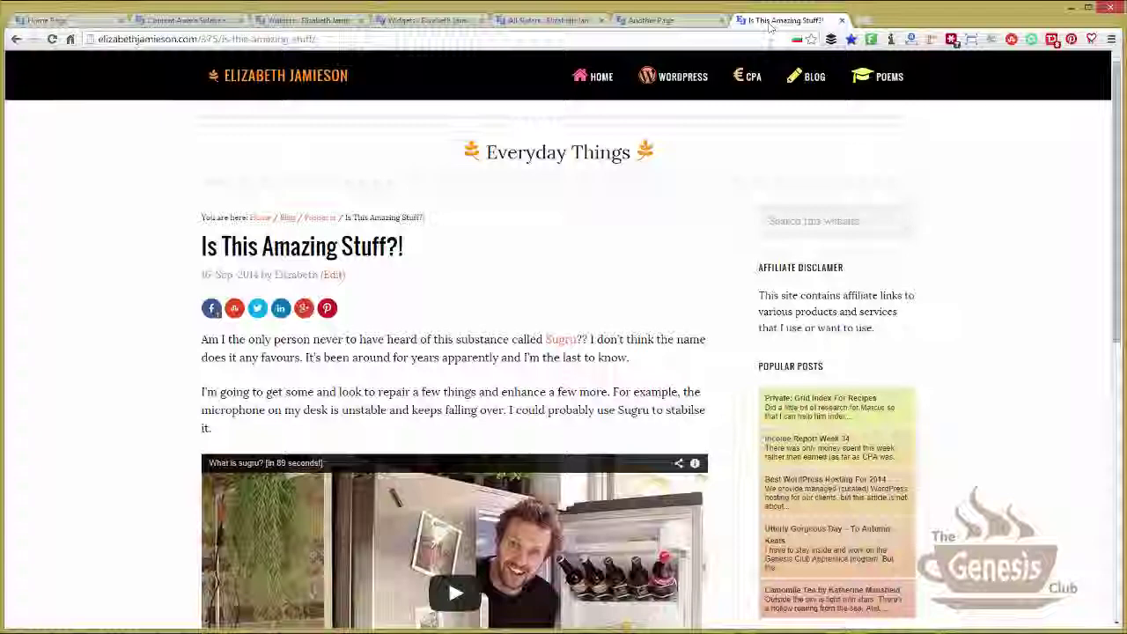
# Reload the Is This Amazing Stuff?! post and scroll to check its sidebar.
pyautogui.click(52, 39)
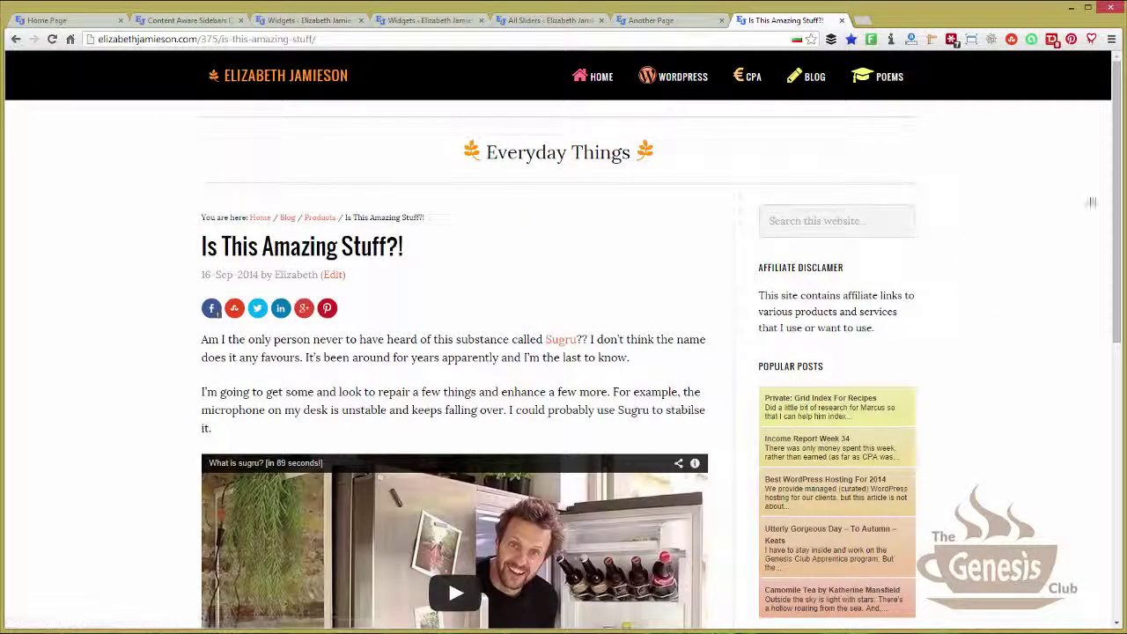
pyautogui.scroll(-6, 817, 424)
pyautogui.scroll(6, 563, 366)
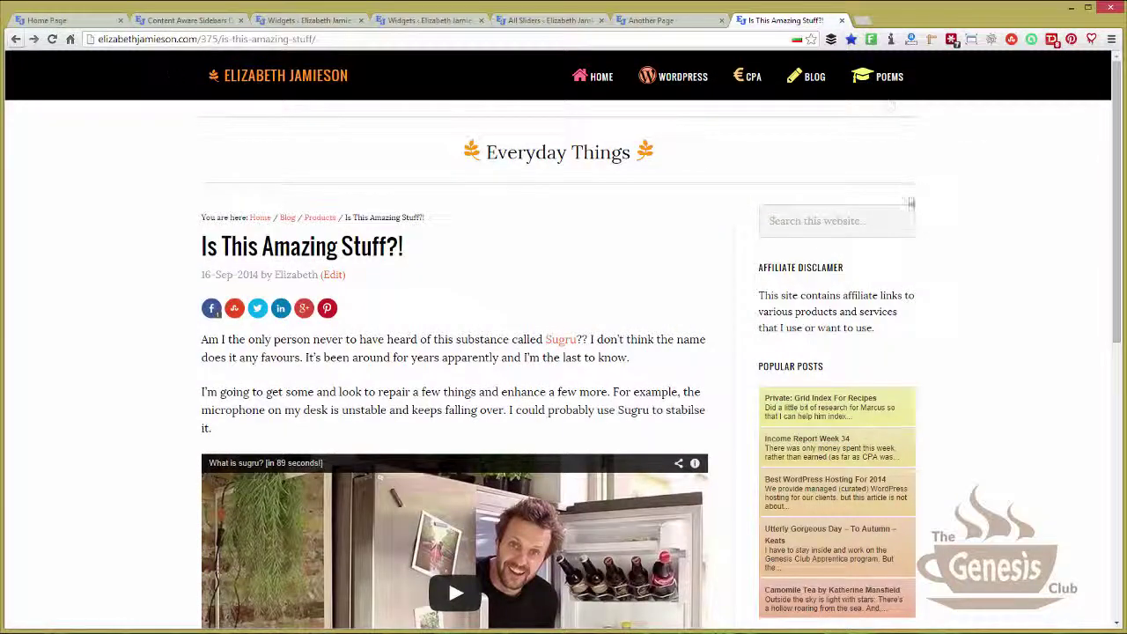
# Open the WordPress category archive, then select the slug in the Another Page tab's address.
pyautogui.click(680, 82)
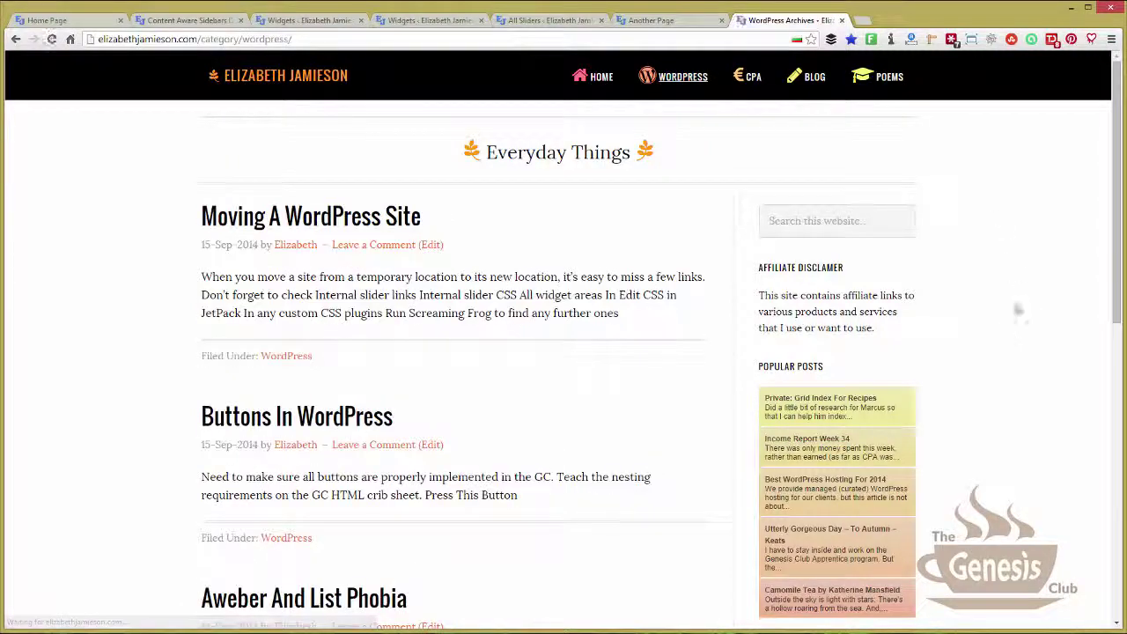
pyautogui.moveTo(1115, 154)
pyautogui.mouseDown()
pyautogui.moveTo(1116, 353)
pyautogui.moveTo(1114, 154)
pyautogui.mouseUp()
pyautogui.hotkey('ctrl', 'shift', 'Tab')
pyautogui.moveTo(205, 39); pyautogui.dragTo(555, 33)
# Load the content-aware-sidebars-demo page and scroll to confirm its sidebar shows the tall slider.
pyautogui.write('cont')
pyautogui.press('Down')
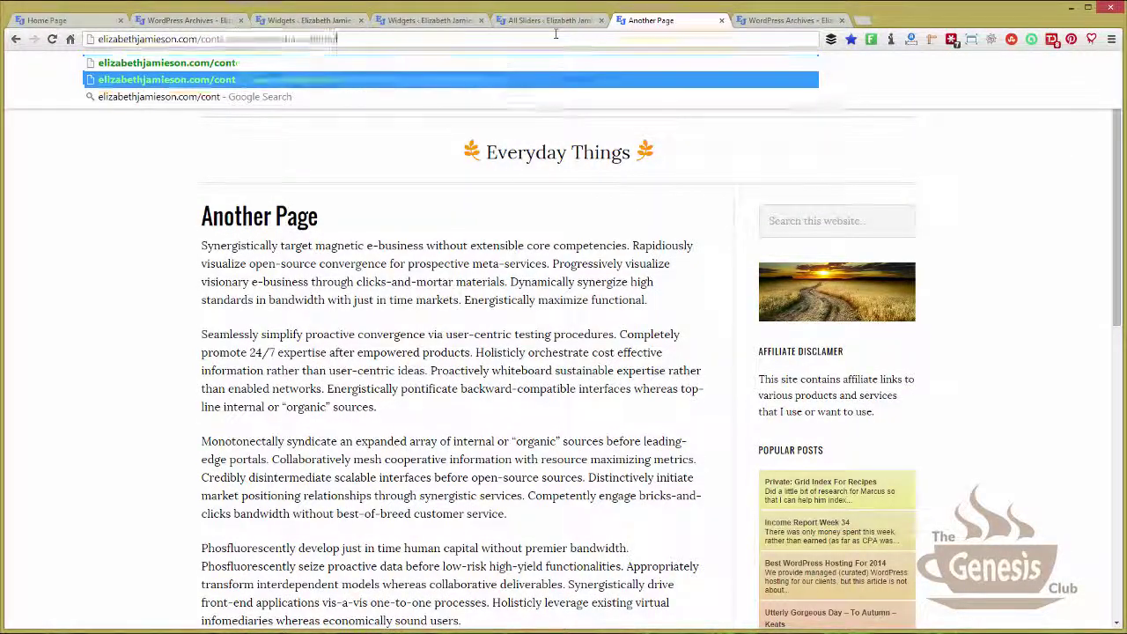
pyautogui.press('Return')
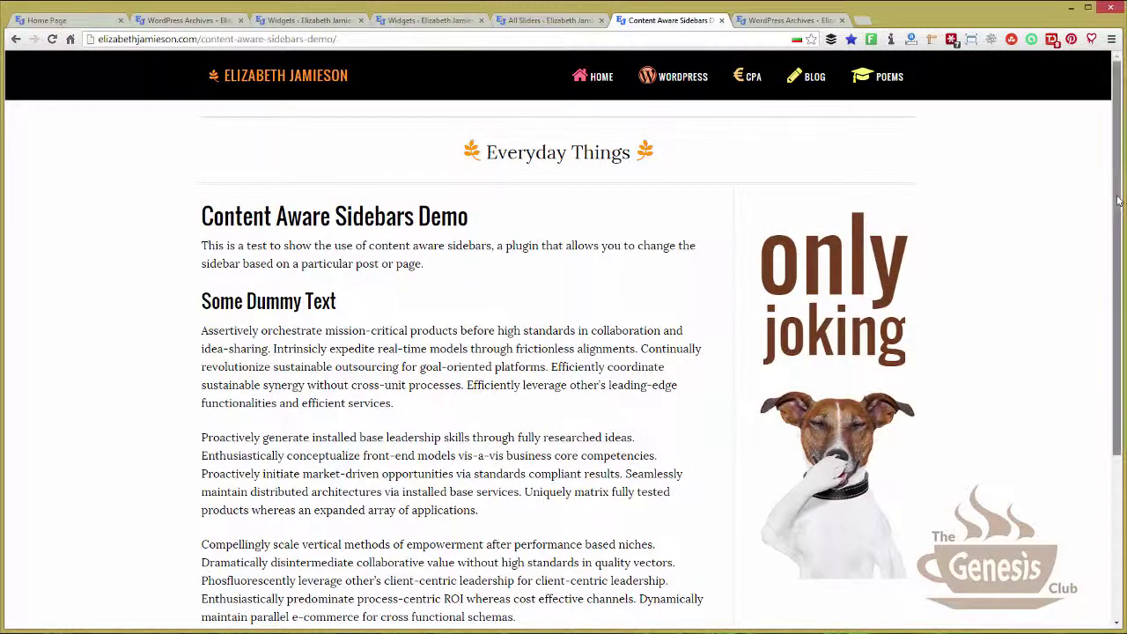
pyautogui.scroll(-3, 919, 522)
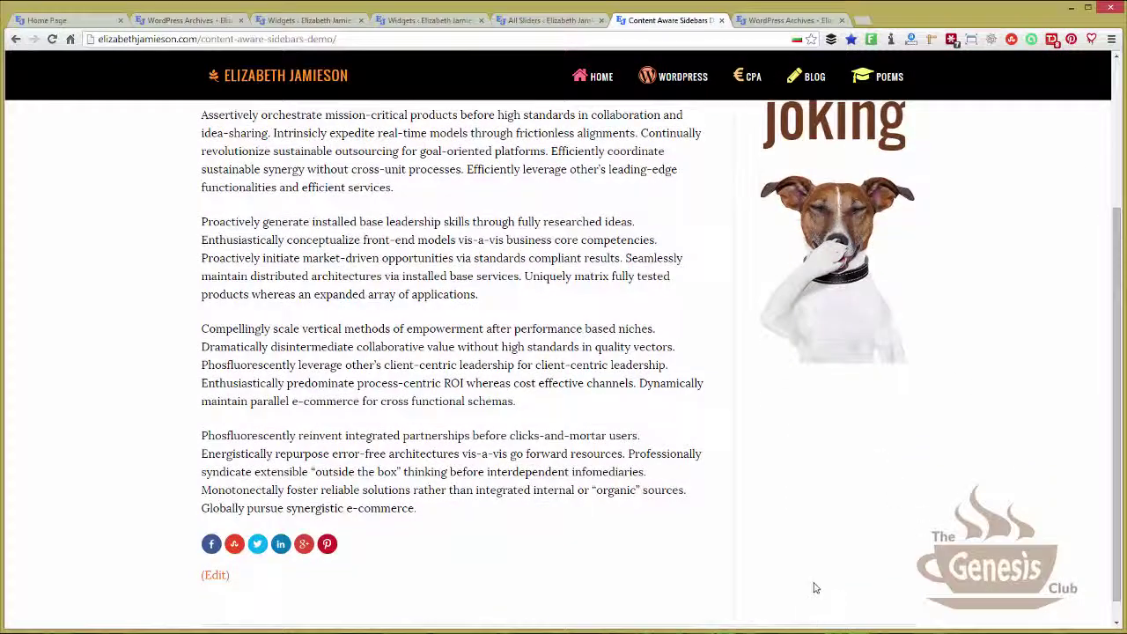
pyautogui.moveTo(1115, 462); pyautogui.dragTo(1111, 330)
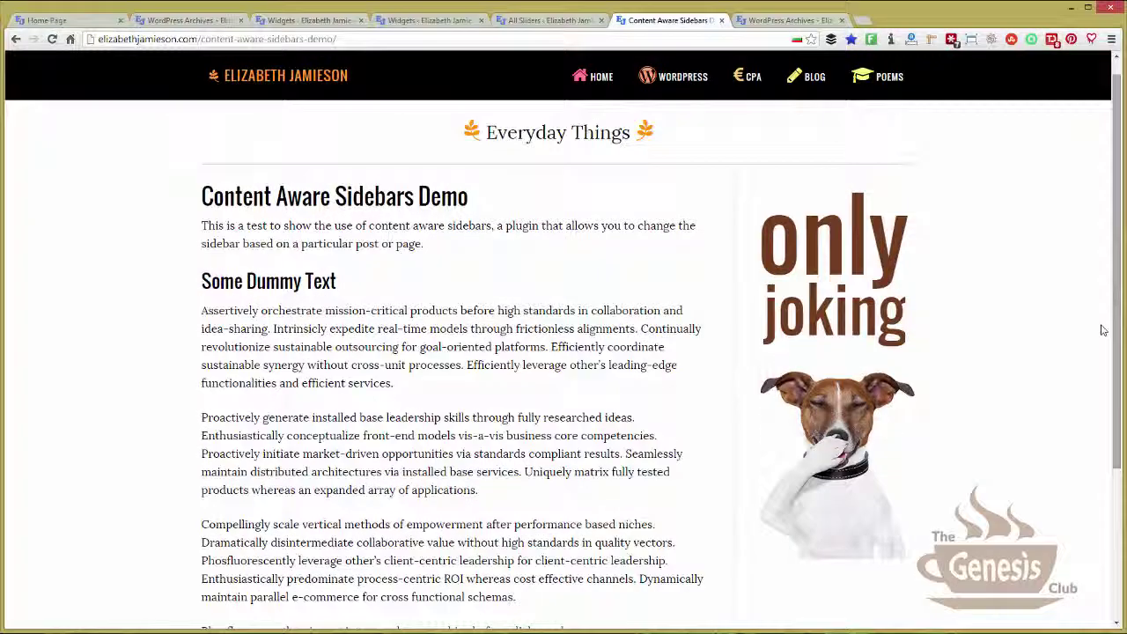